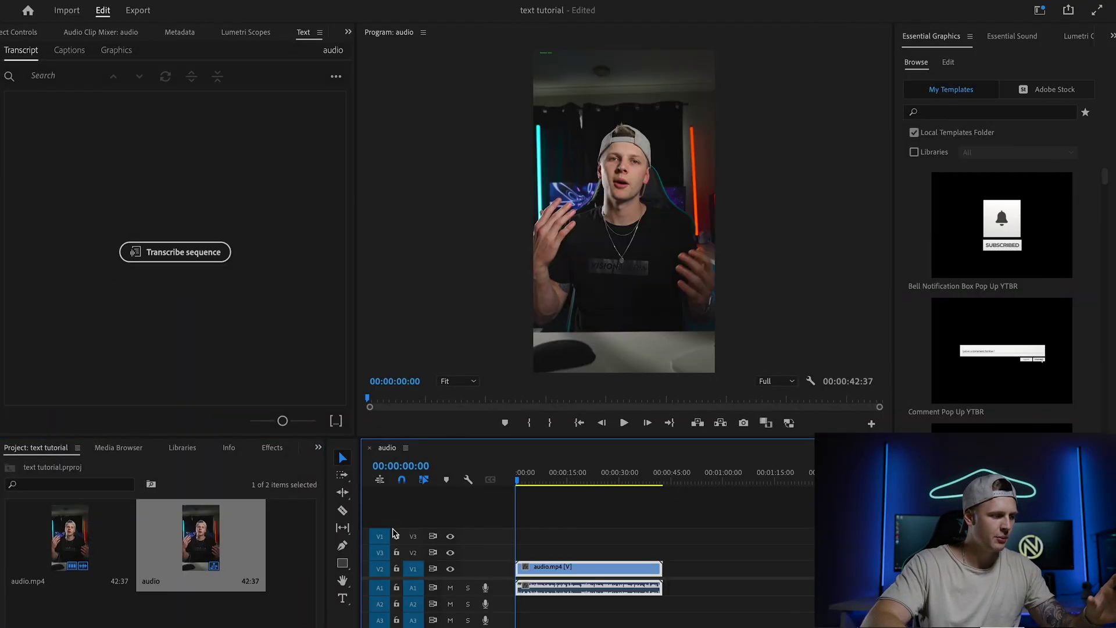
mouse_move(526, 487)
left_mouse_down()
mouse_move(535, 481)
mouse_move(508, 484)
left_mouse_up()
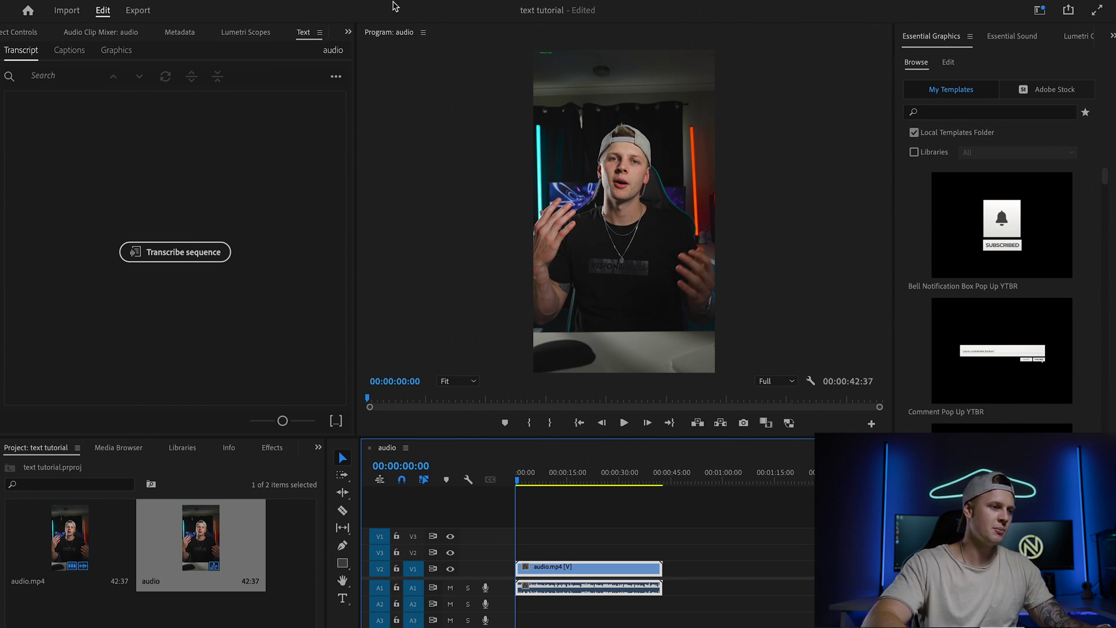
left_click(394, 6)
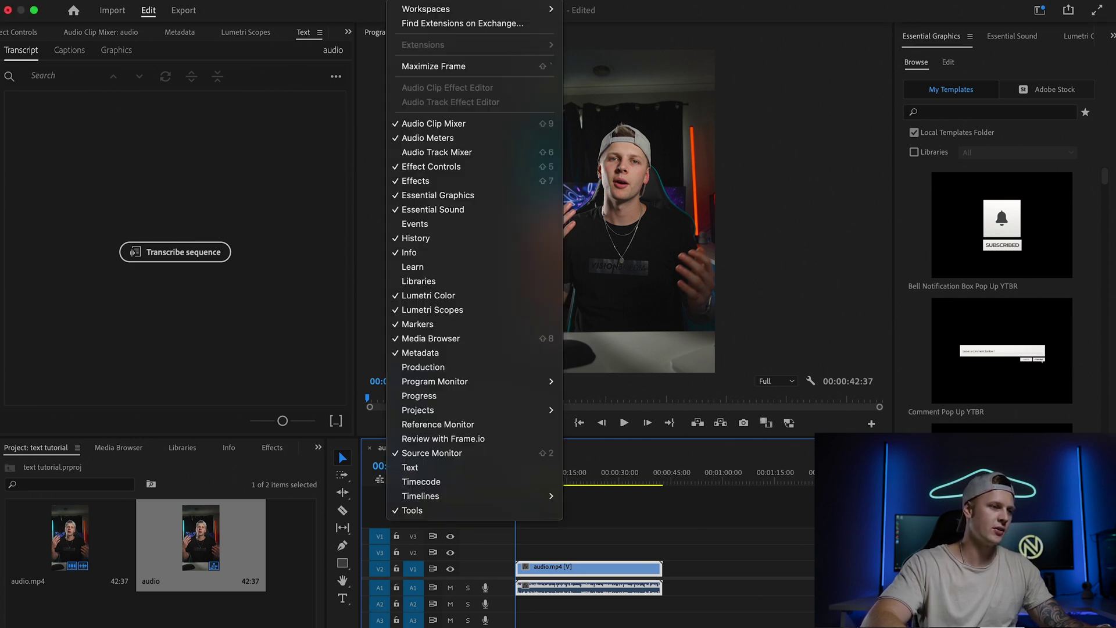
left_click(431, 470)
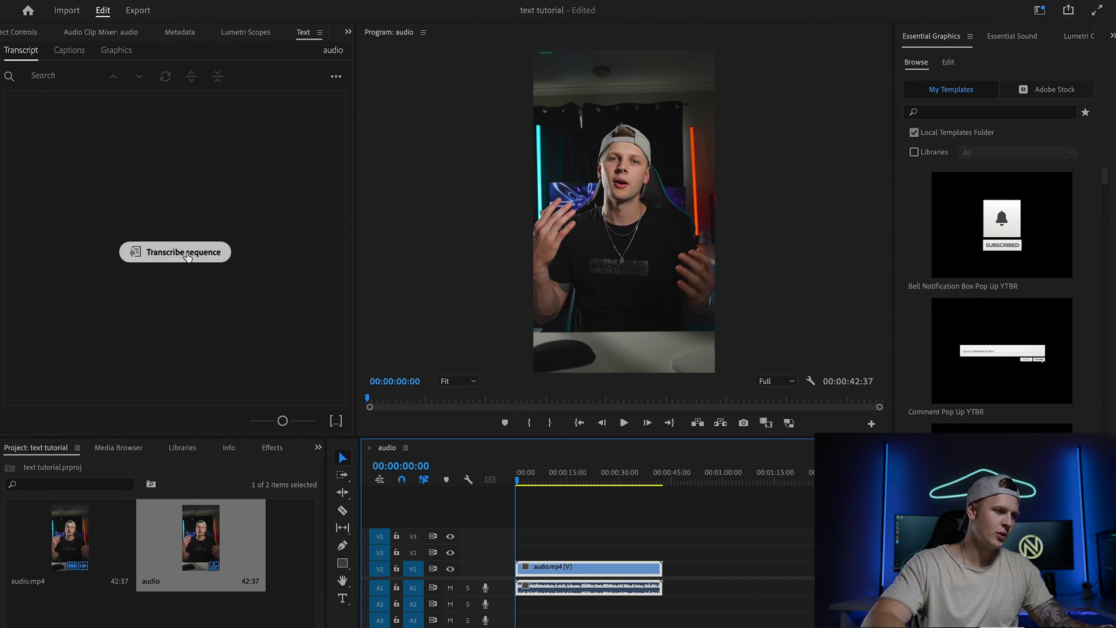
- Transcribe the sequence from the Audio 1 track using the Create transcript dialog
left_click(186, 253)
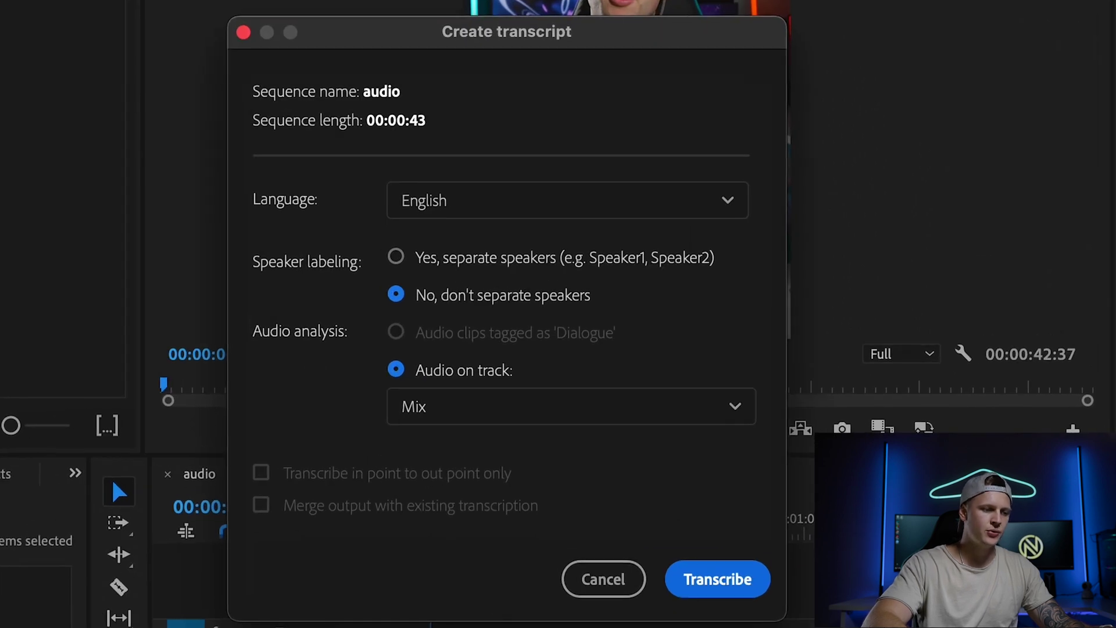
left_click(477, 405)
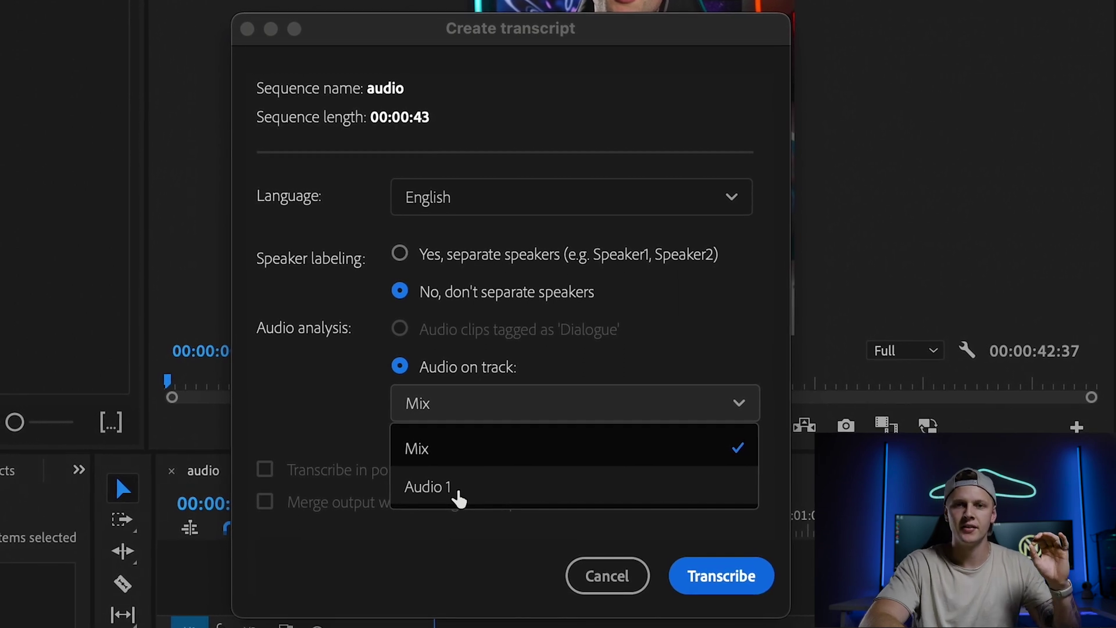
left_click(482, 498)
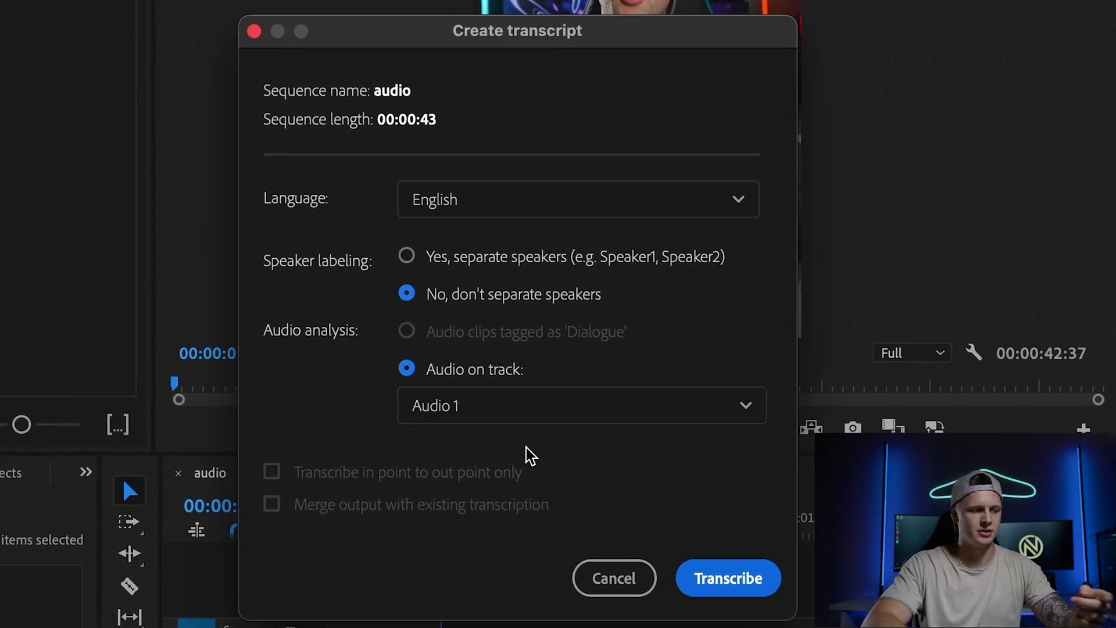
left_click(492, 404)
left_click(460, 452)
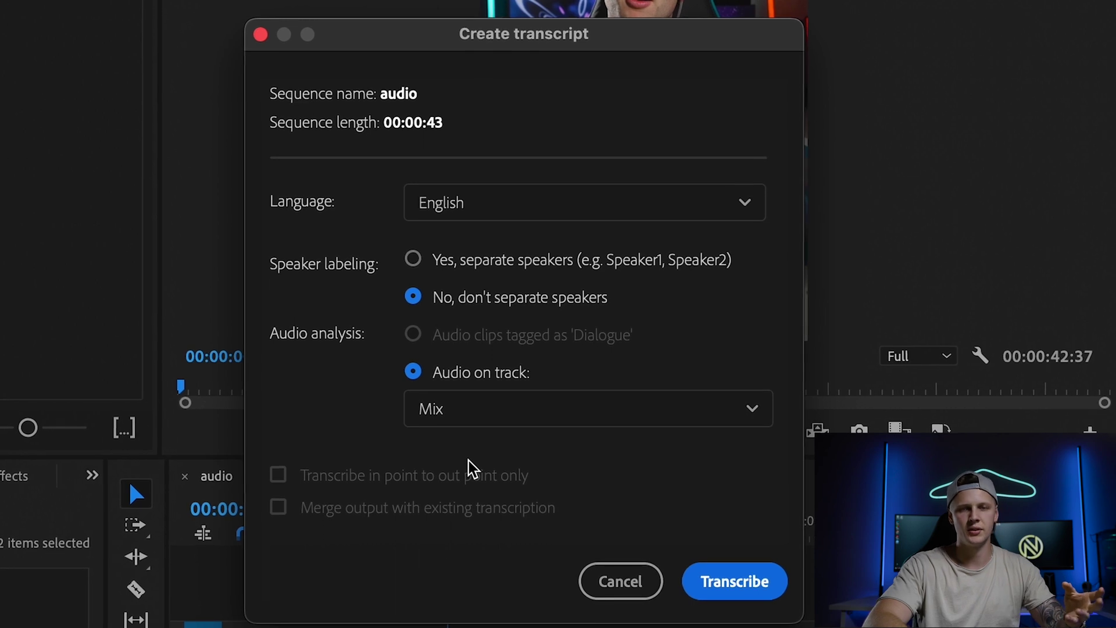
left_click(525, 415)
left_click(514, 495)
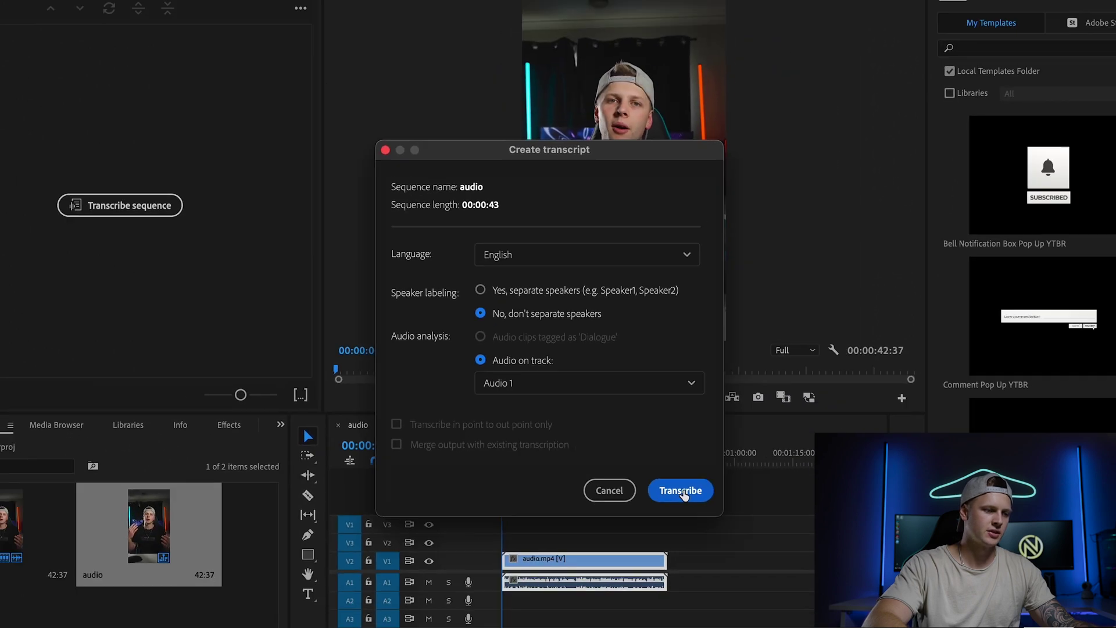
left_click(681, 491)
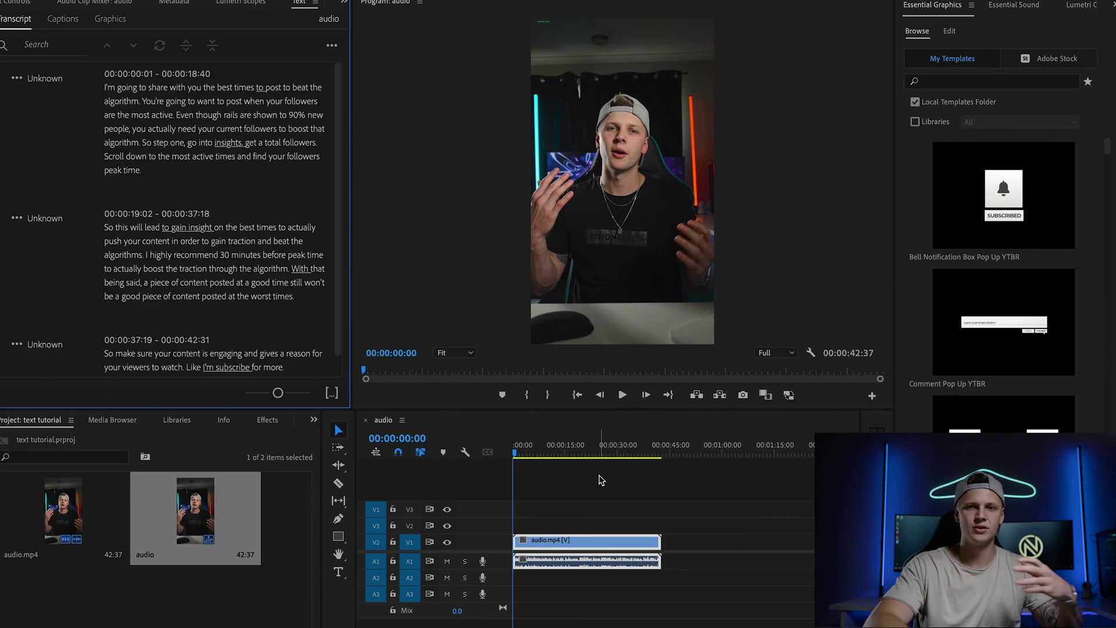
- After the transcription finishes, switch the Text panel to its Captions view
left_click_drag(516, 452, 491, 451)
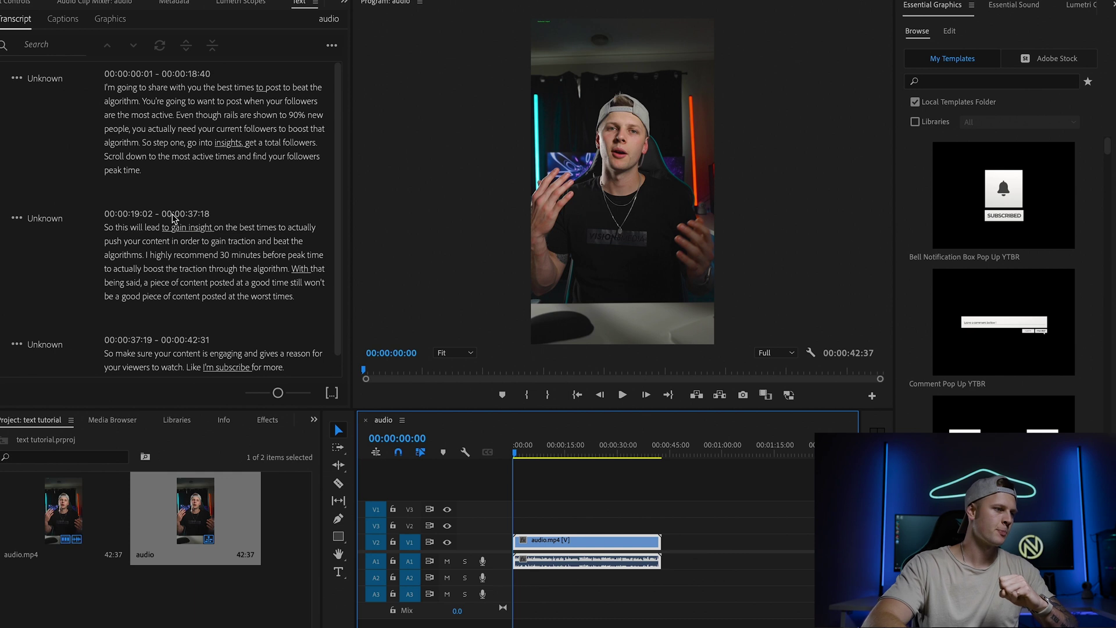
left_click(62, 20)
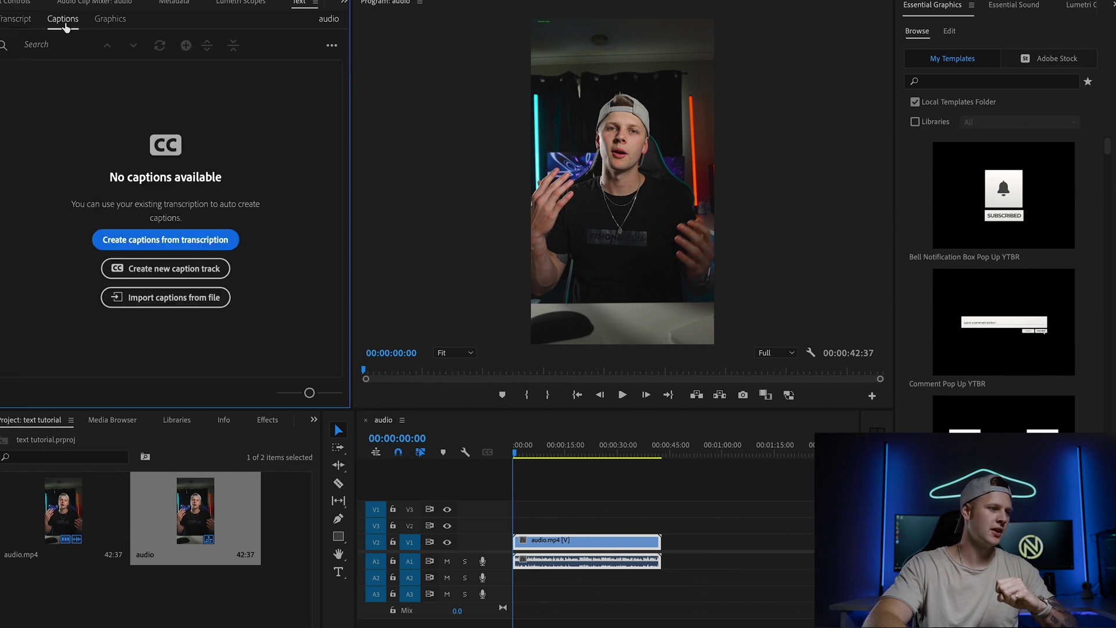
- Create single-line captions from the transcript with 7-character maximum, shorter minimum duration and 0 gap
left_click(176, 245)
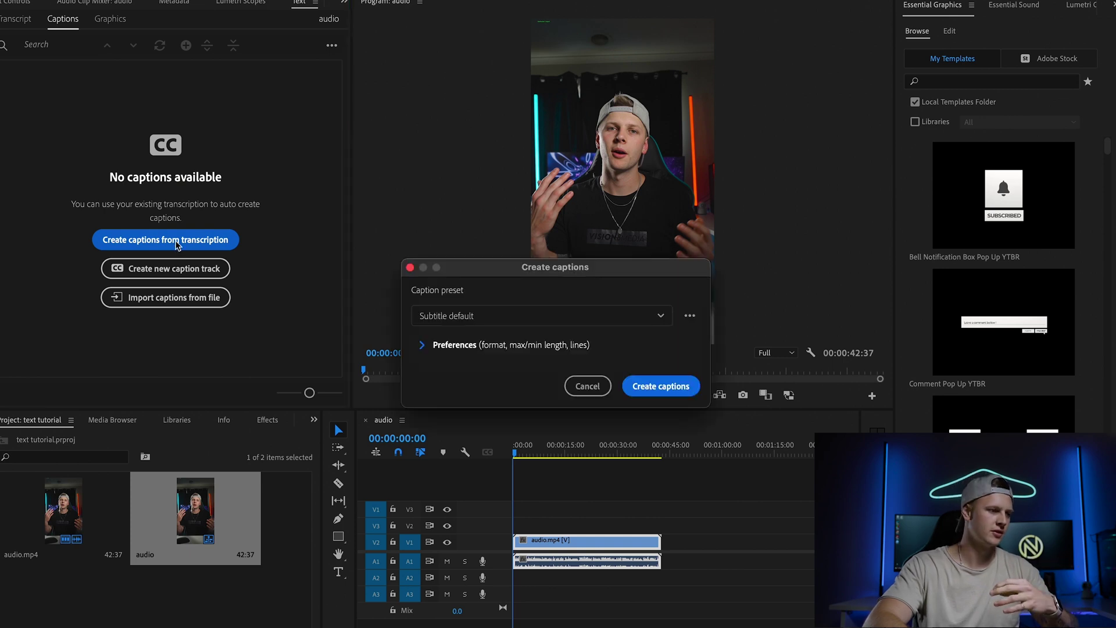
left_click(422, 346)
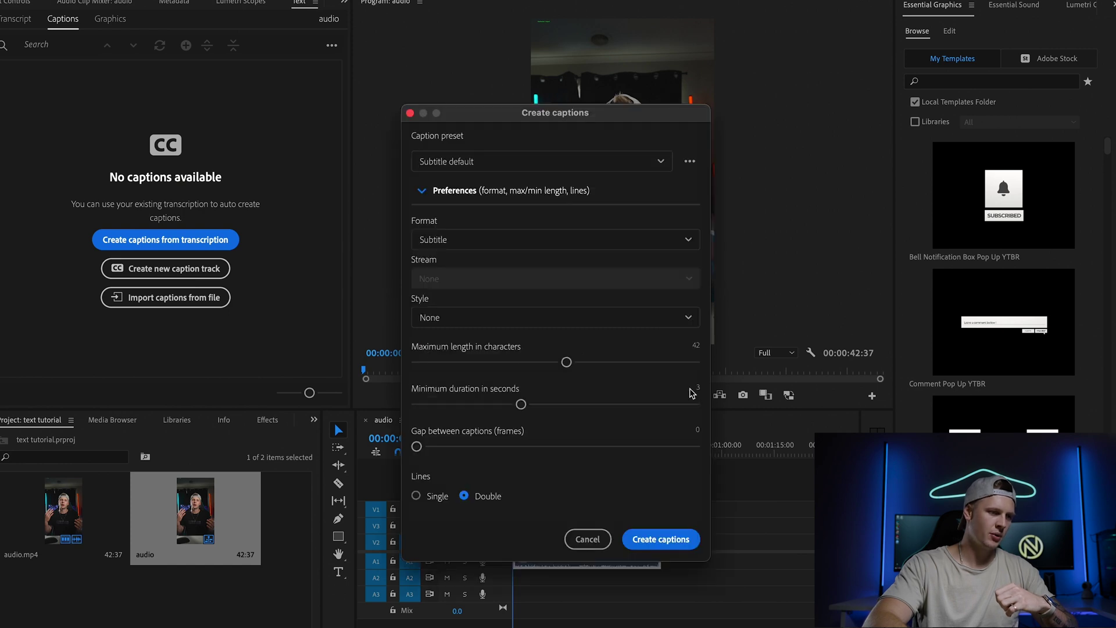
left_click_drag(567, 362, 351, 362)
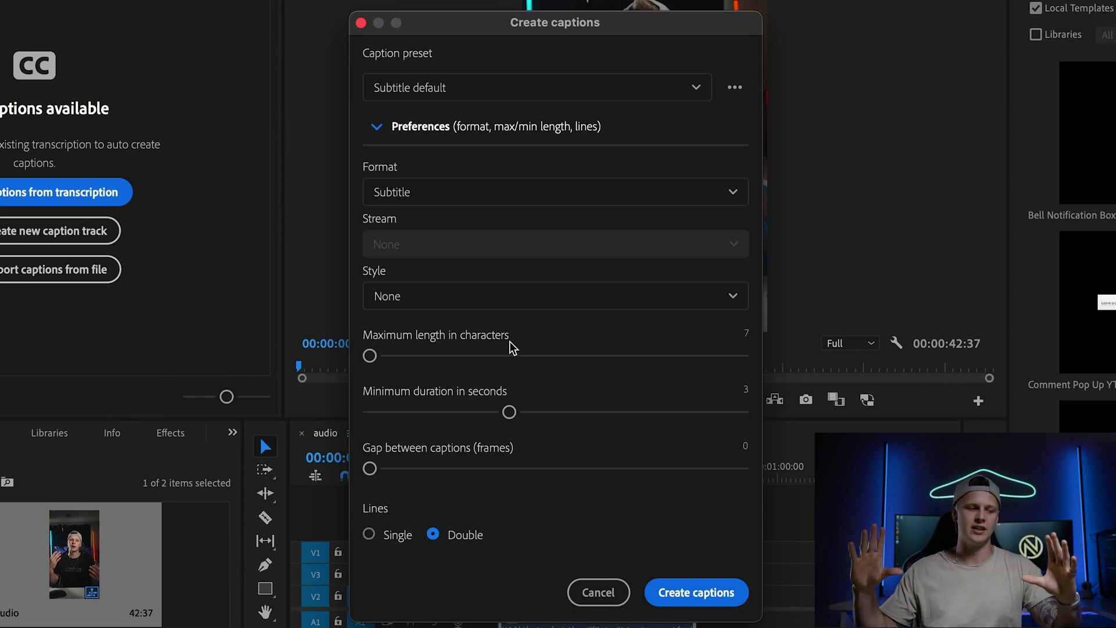
mouse_move(371, 355)
left_mouse_down()
mouse_move(543, 354)
mouse_move(368, 356)
left_mouse_up()
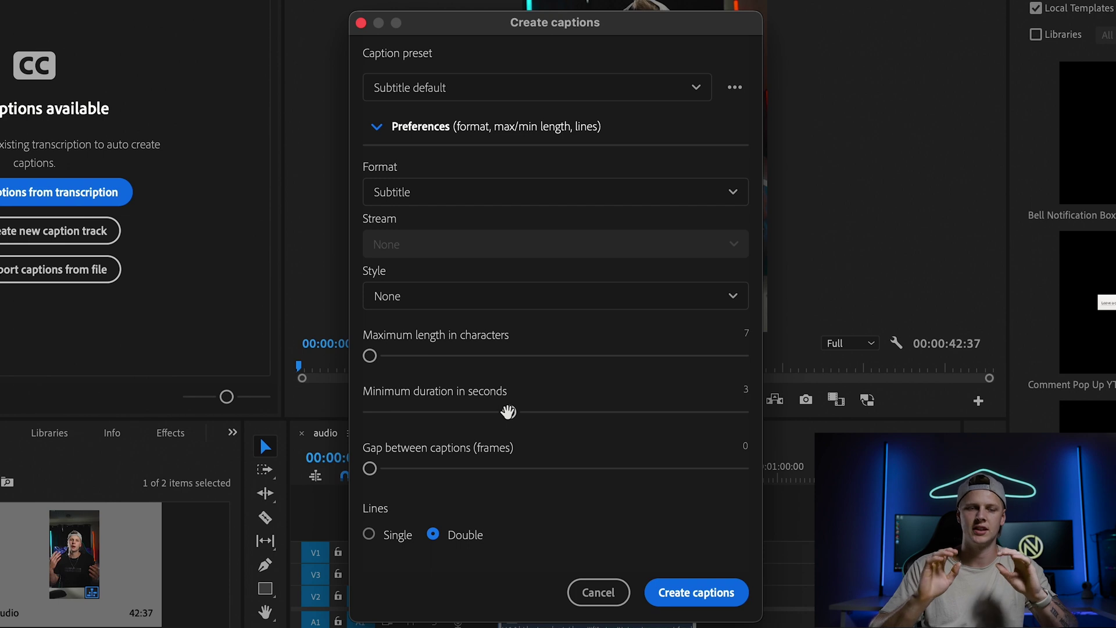
left_click_drag(508, 412, 368, 415)
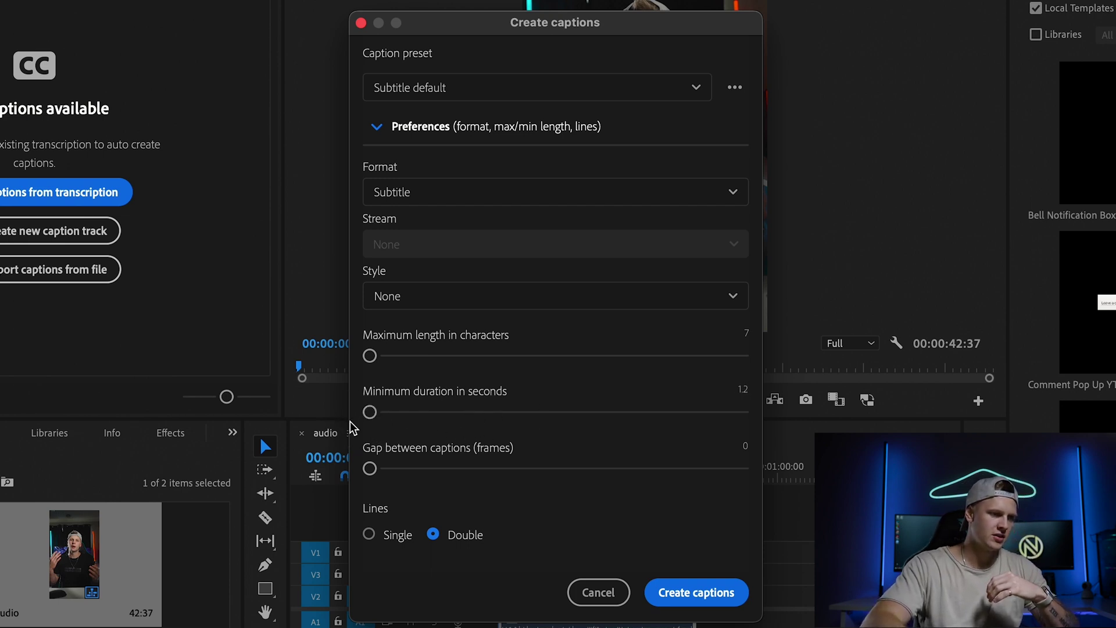
left_click_drag(370, 466, 433, 551)
left_click_drag(444, 468, 370, 468)
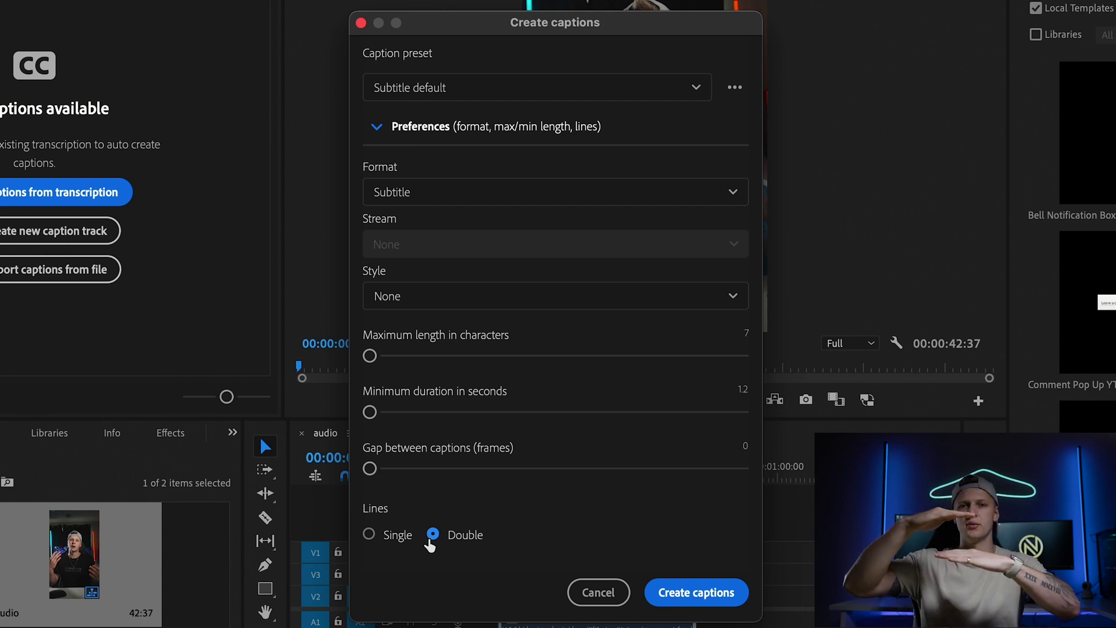
left_click(370, 534)
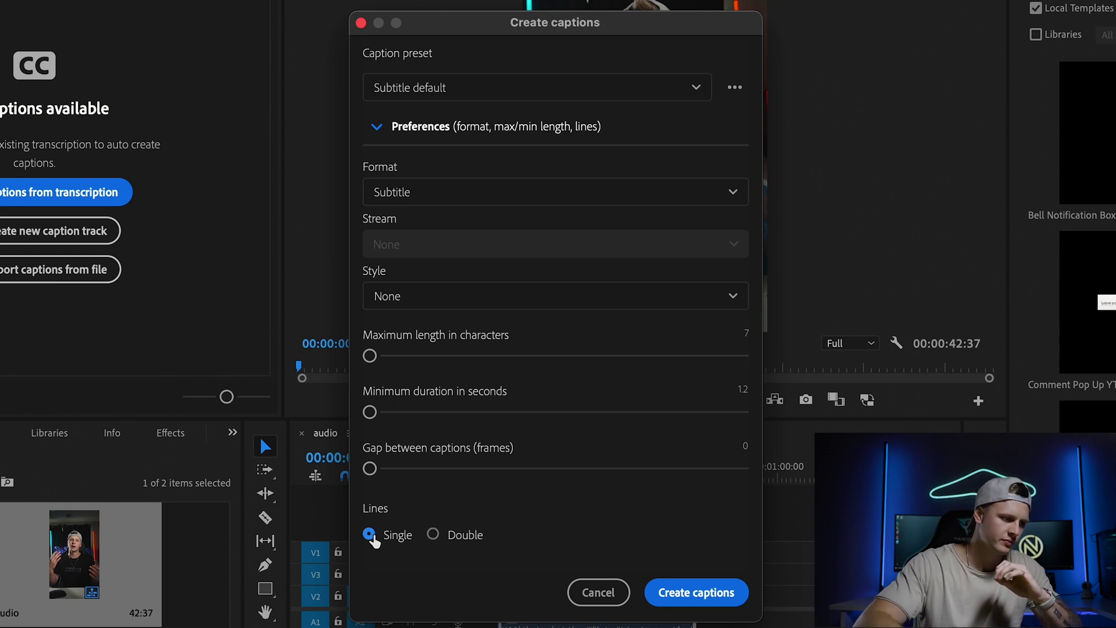
left_click(674, 592)
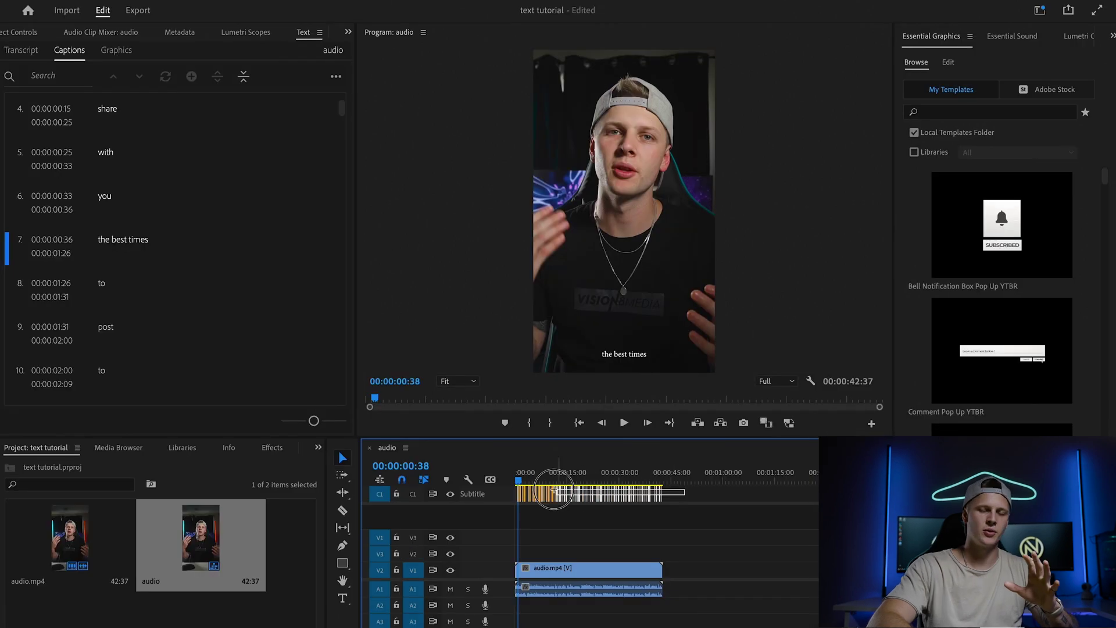
- Select all C1 captions, set font size 105, and search the font list for Komika Axis
left_click(516, 490)
left_click_drag(516, 490, 516, 490)
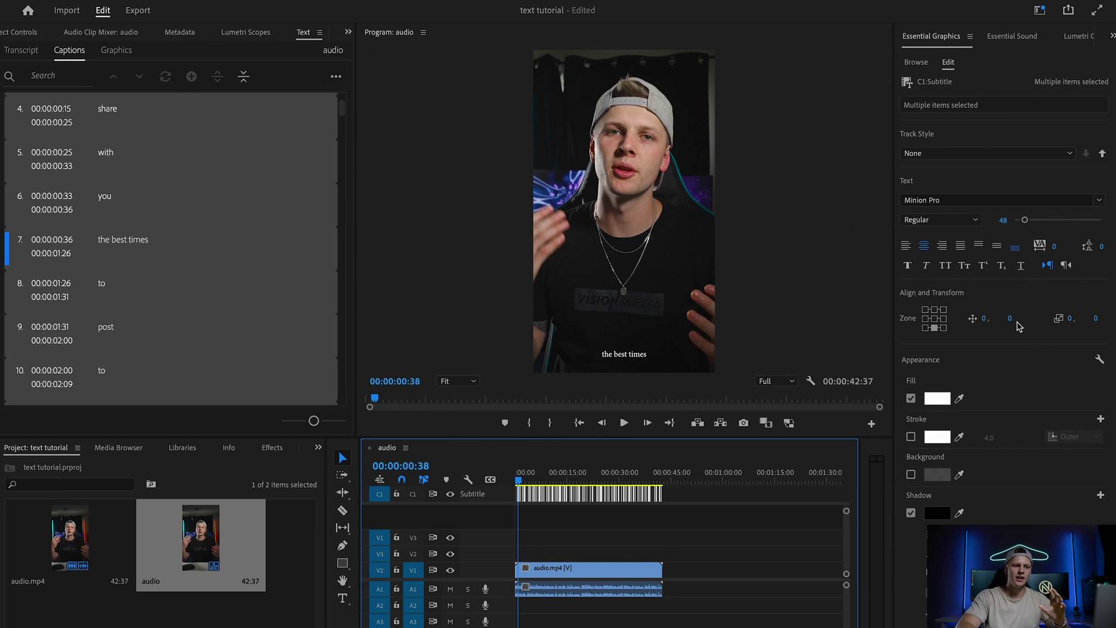
left_click_drag(1029, 222, 1039, 220)
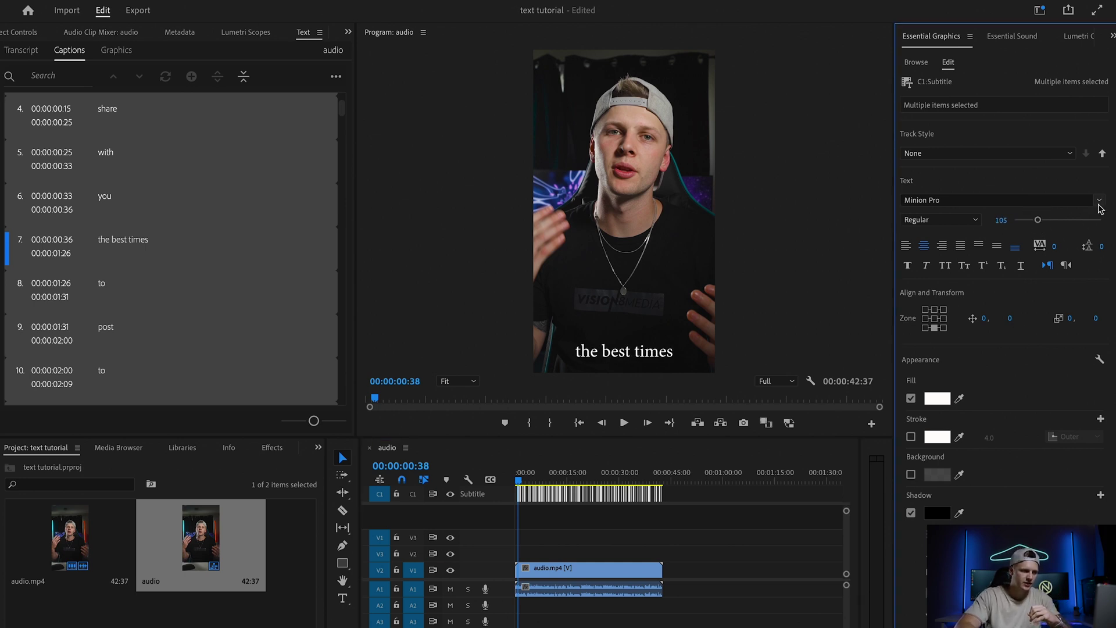
left_click(1099, 201)
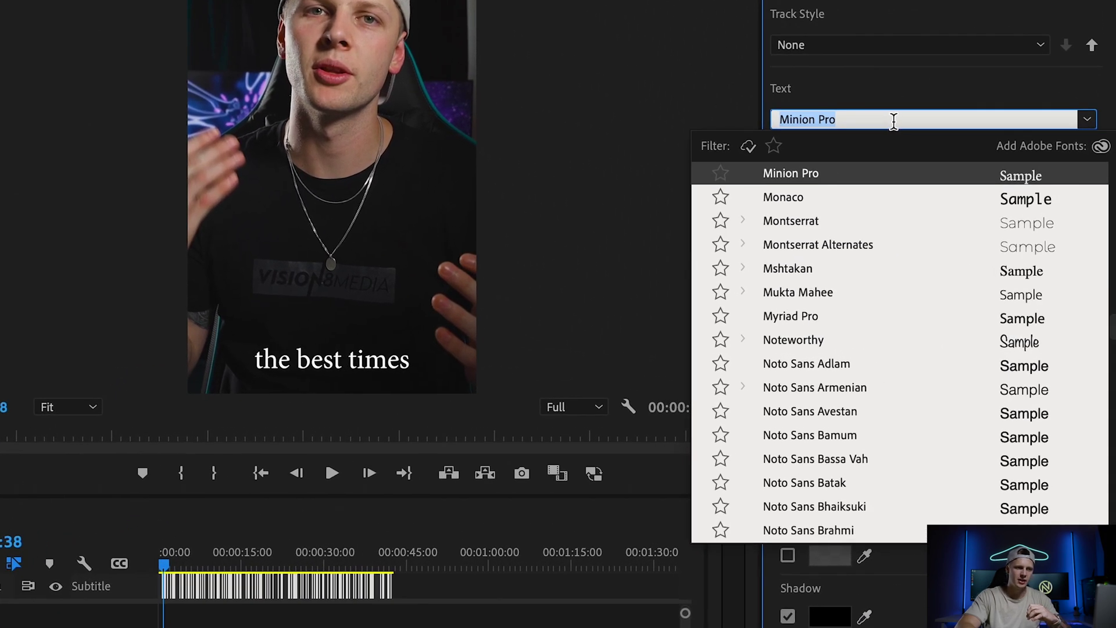
type("kom")
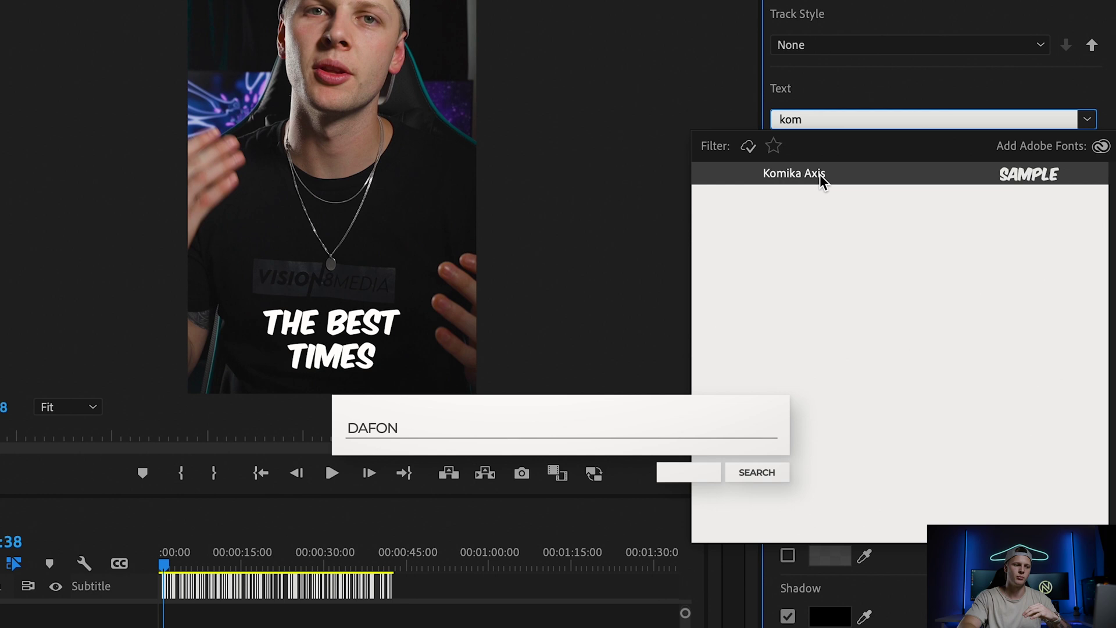
- Apply Komika Axis and make the caption fill a bright saturated yellow
left_click(823, 174)
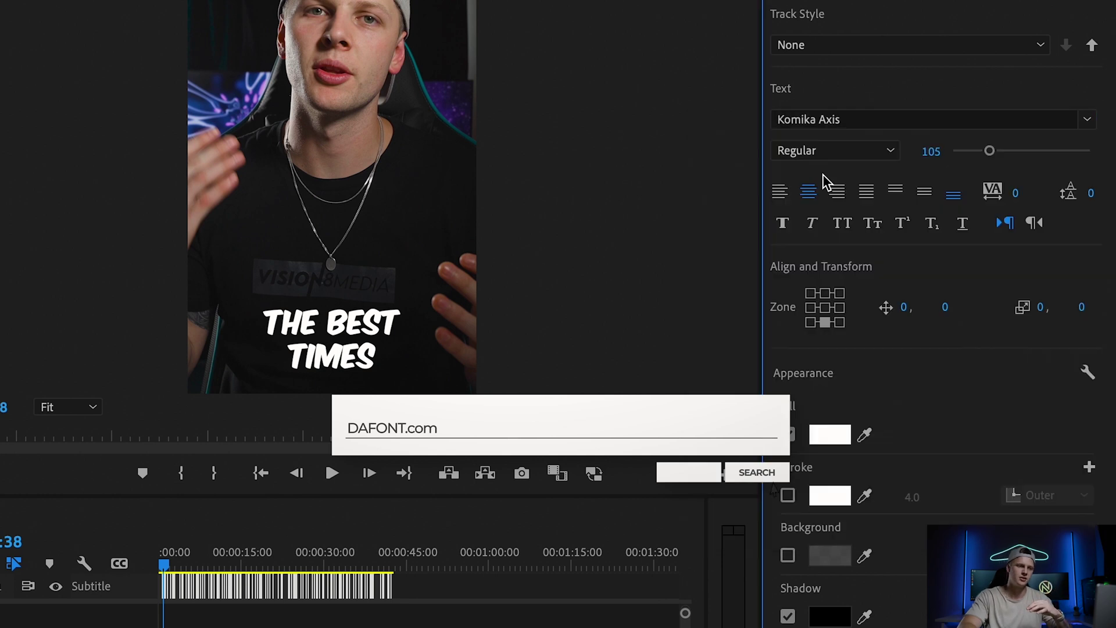
left_click(830, 435)
left_click_drag(267, 306, 259, 308)
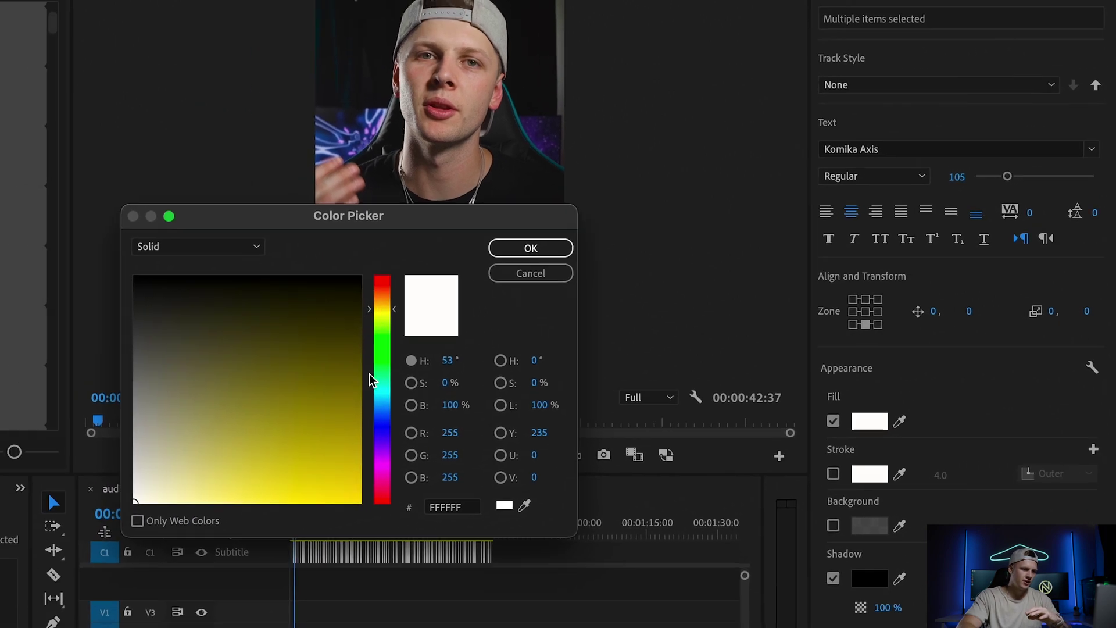
left_click(360, 501)
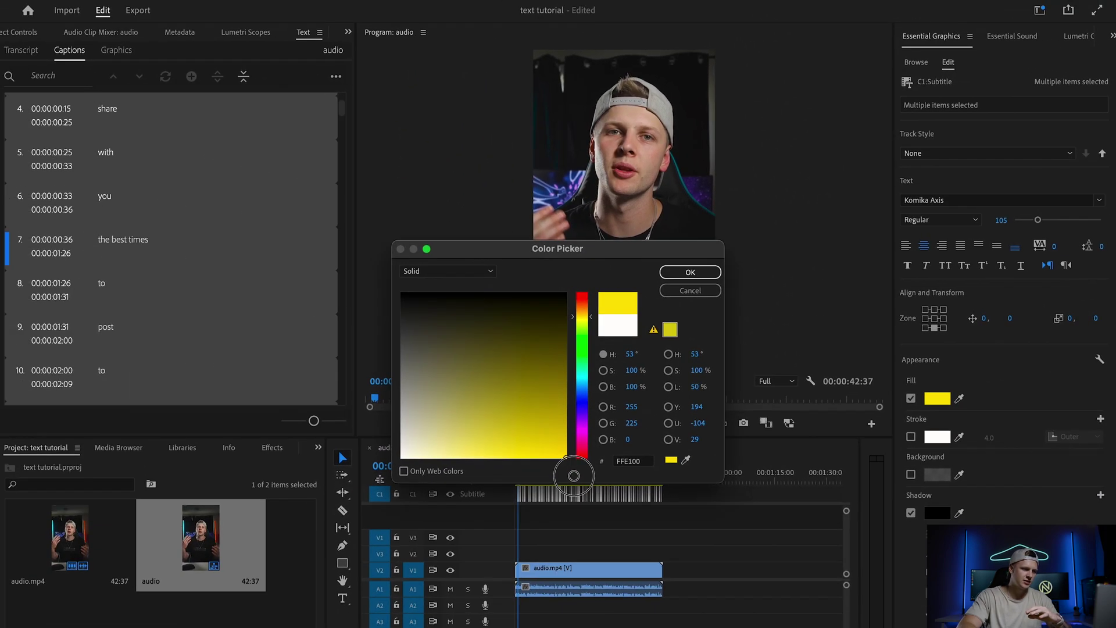
left_click(534, 250)
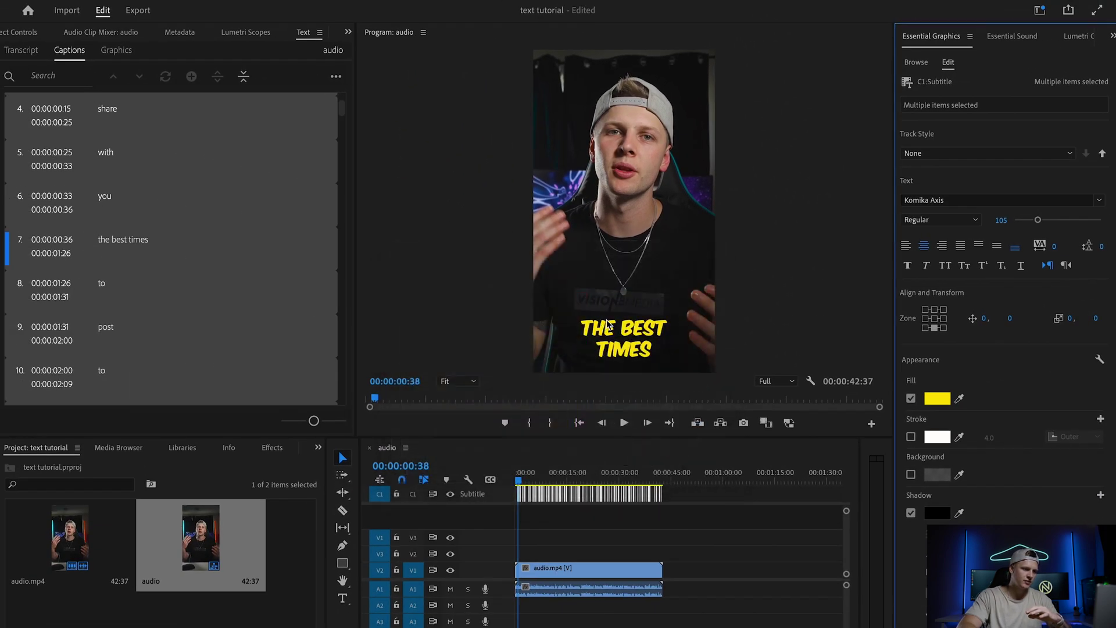
- Add a black caption stroke 28 thick
left_click(911, 439)
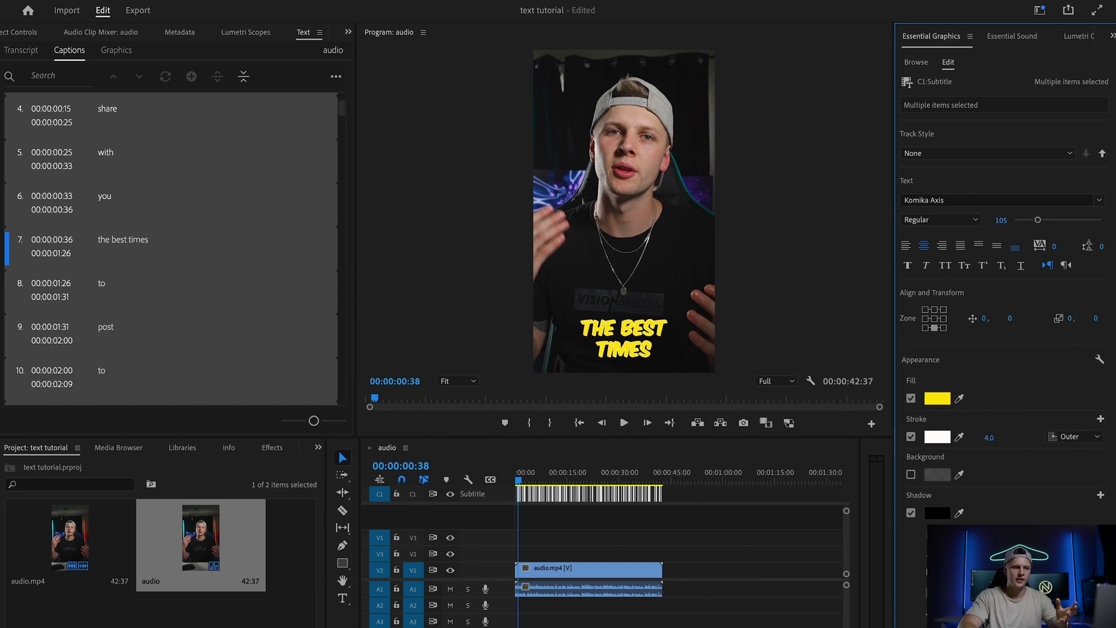
mouse_move(989, 438)
left_mouse_down()
mouse_move(1029, 437)
mouse_move(996, 437)
left_mouse_up()
left_click(937, 437)
left_click_drag(448, 318, 393, 290)
left_click(689, 272)
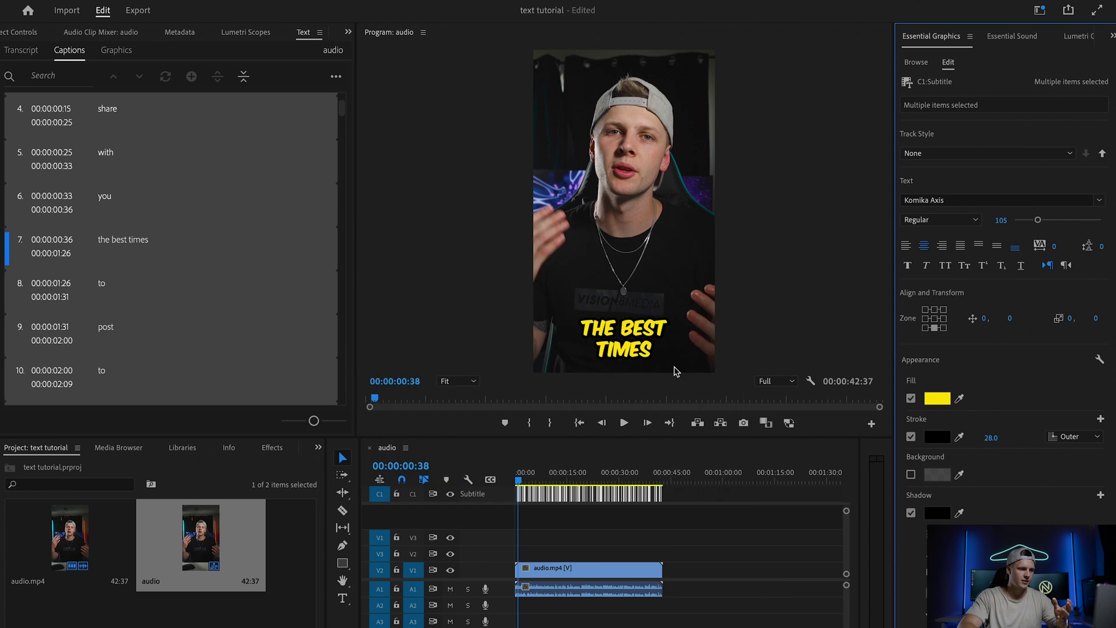
- Try a pure red (FF0000) stroke, then set it back to black (000000)
left_click(937, 438)
left_click_drag(538, 357, 567, 457)
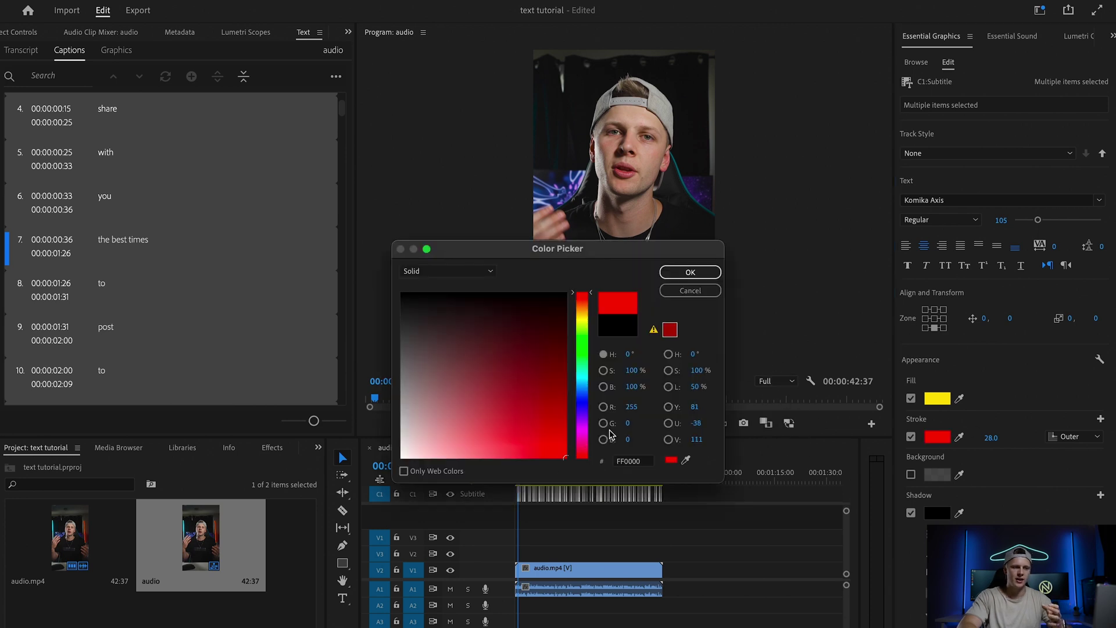
left_click(690, 273)
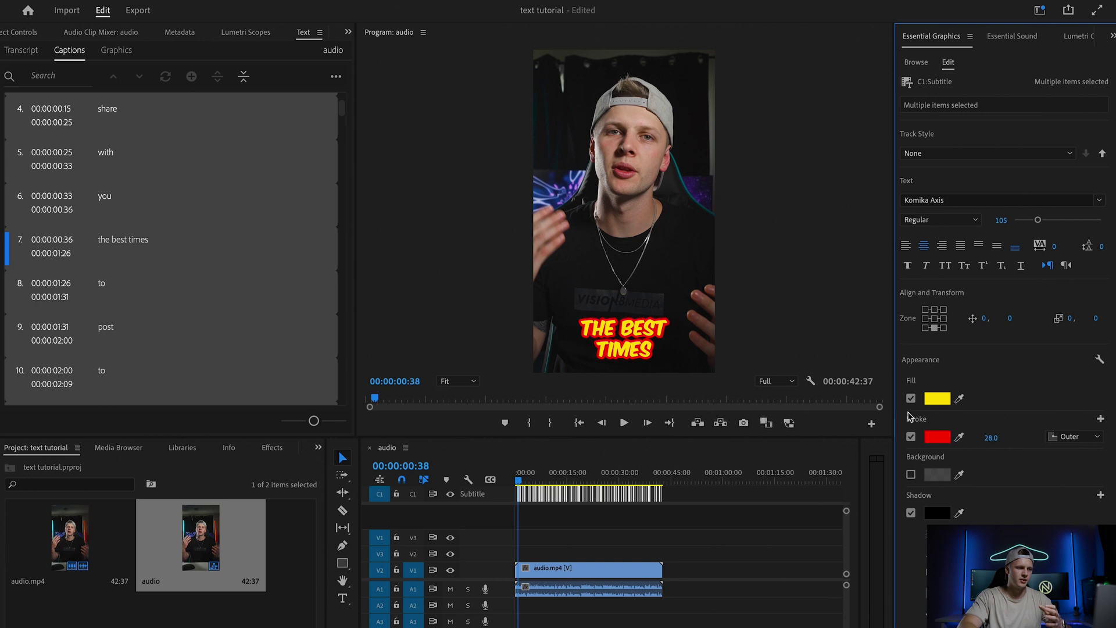
left_click(936, 438)
left_click(401, 293)
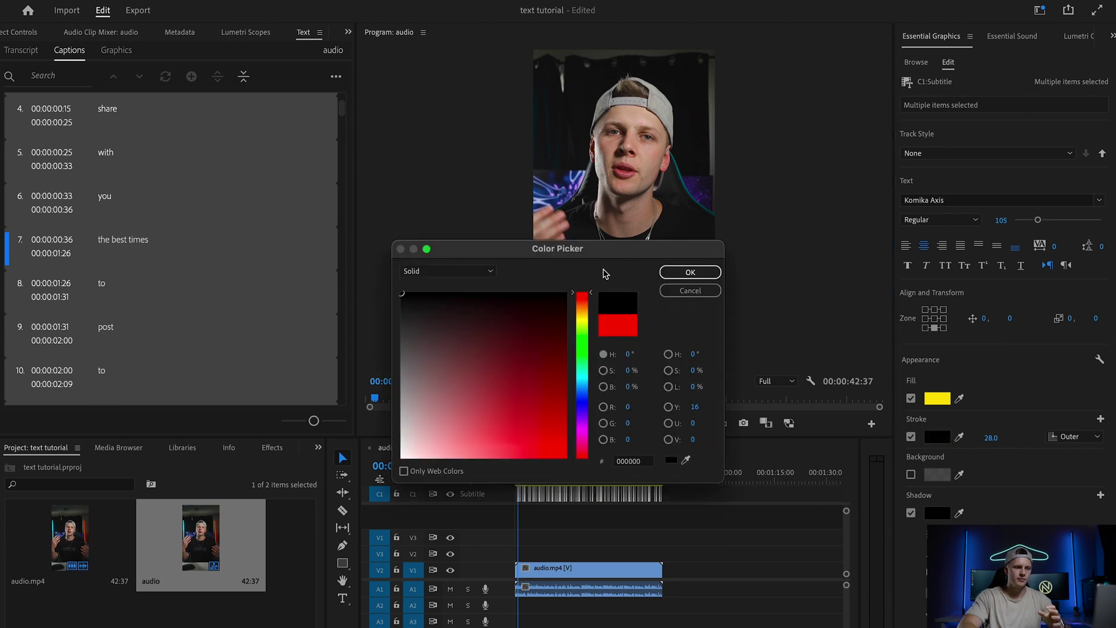
left_click(682, 273)
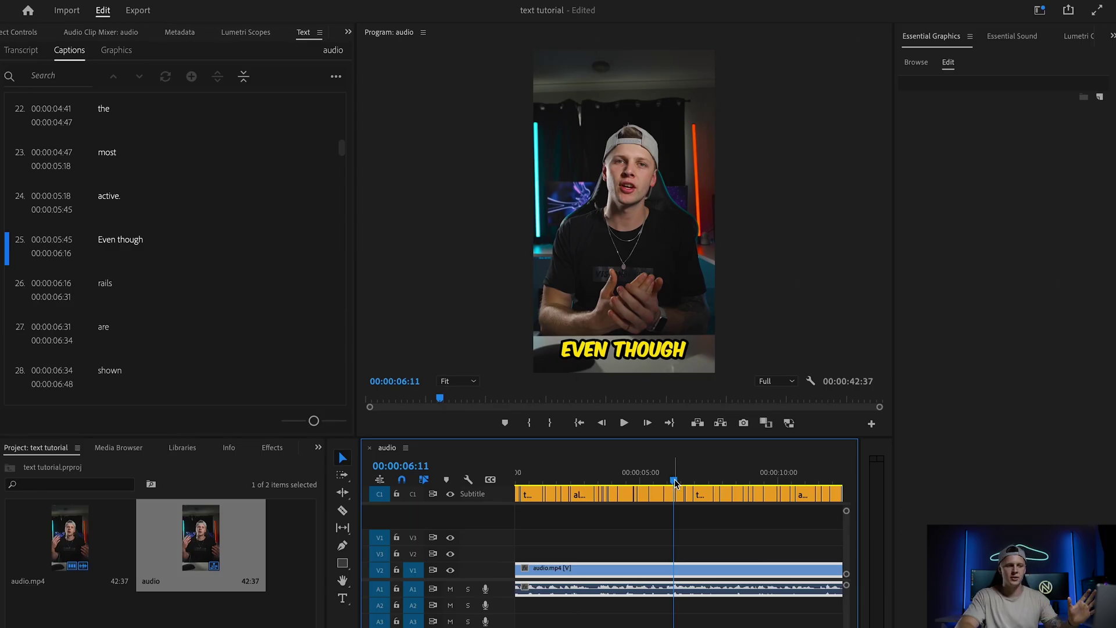
- Replace the word in caption 26, 'rails', with 'REELS' in the Program monitor
left_click_drag(674, 482, 678, 483)
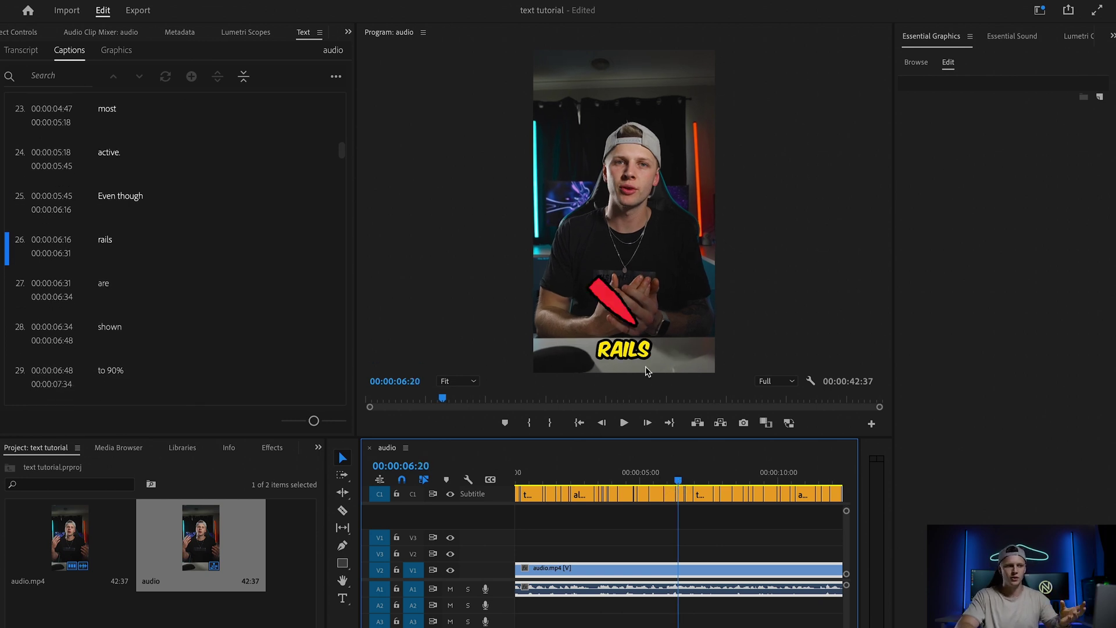
left_click(640, 349)
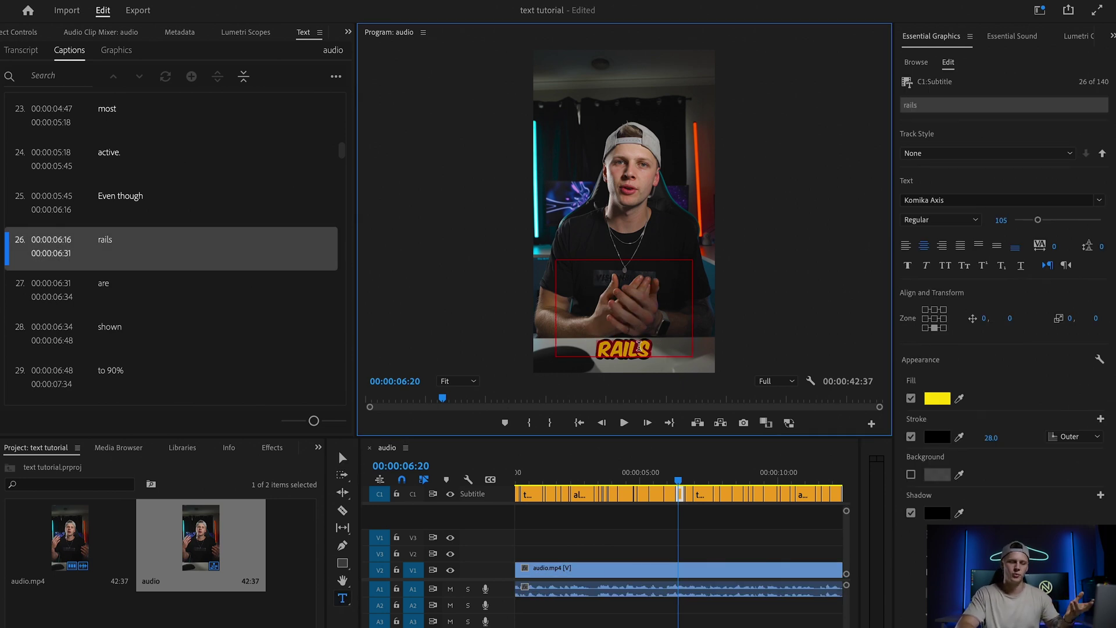
double_click(638, 347)
type("REE")
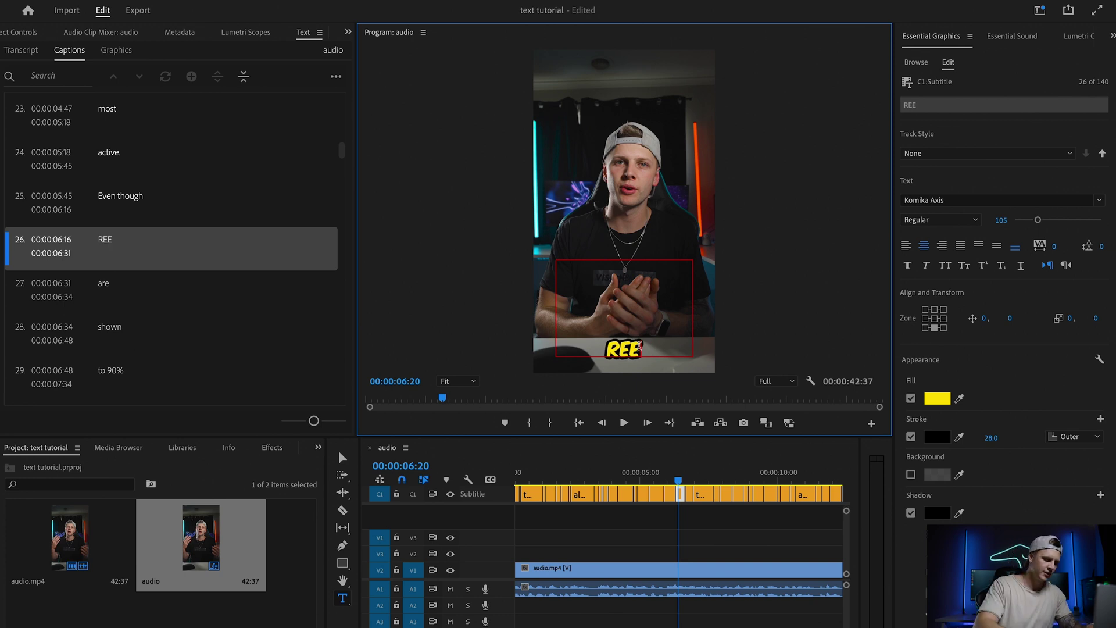
type("LS")
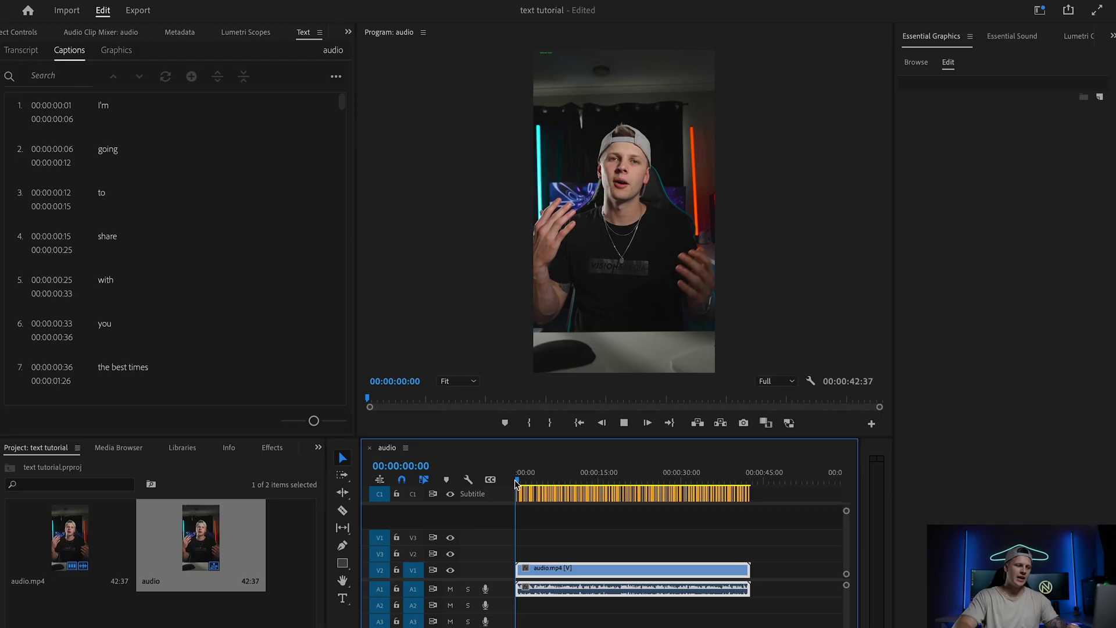
key("space")
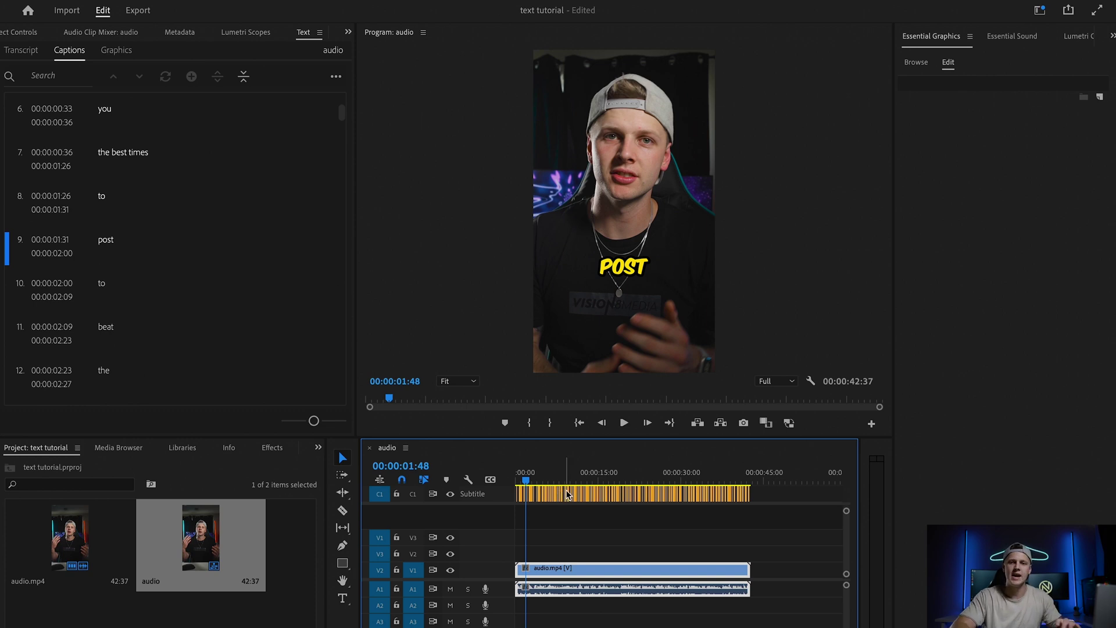
- Marquee-select every clip on the subtitle track
left_click_drag(773, 508, 487, 494)
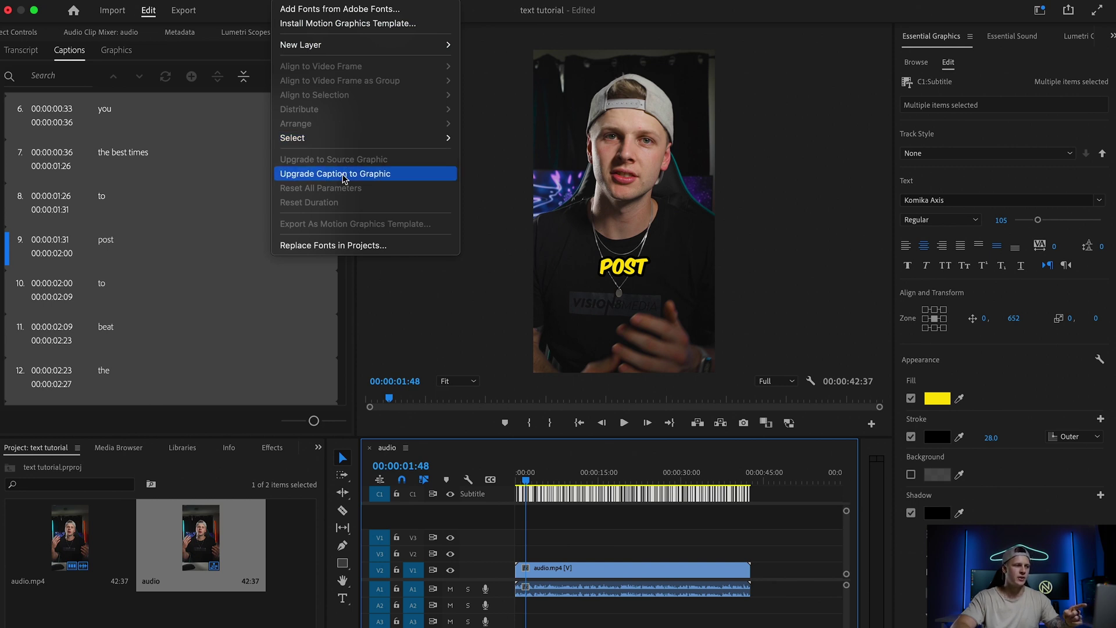
- Upgrade the captions to graphics, then show the first 'I'm' clip in Effect Controls
left_click(344, 178)
left_click_drag(538, 480, 519, 485)
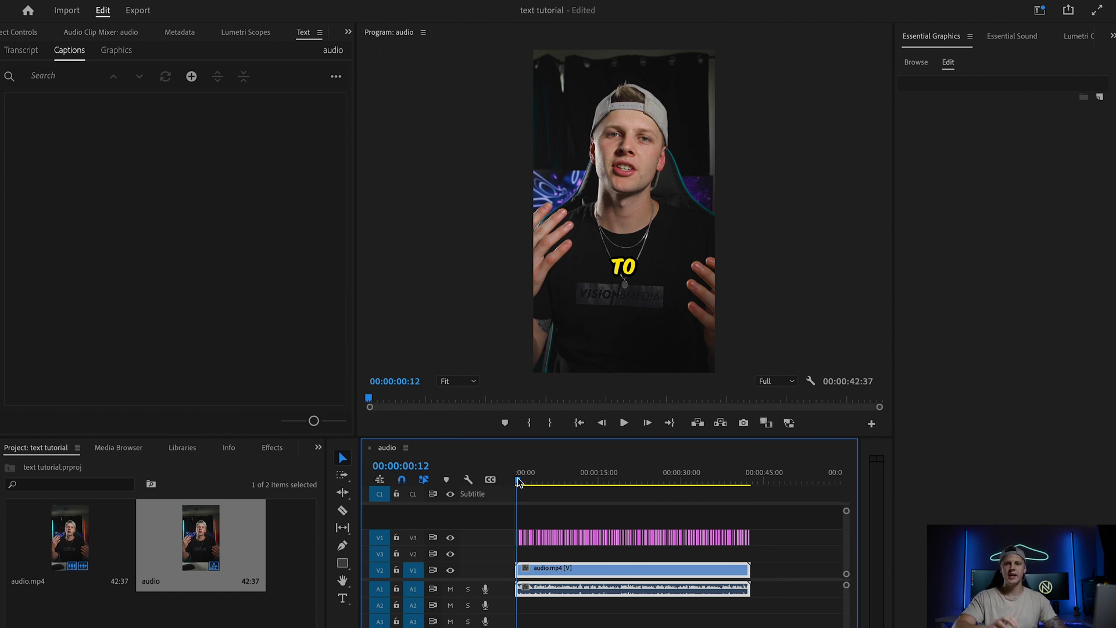
key("equal")
key("equal")
key("equal")
key("equal")
key("equal")
key("equal")
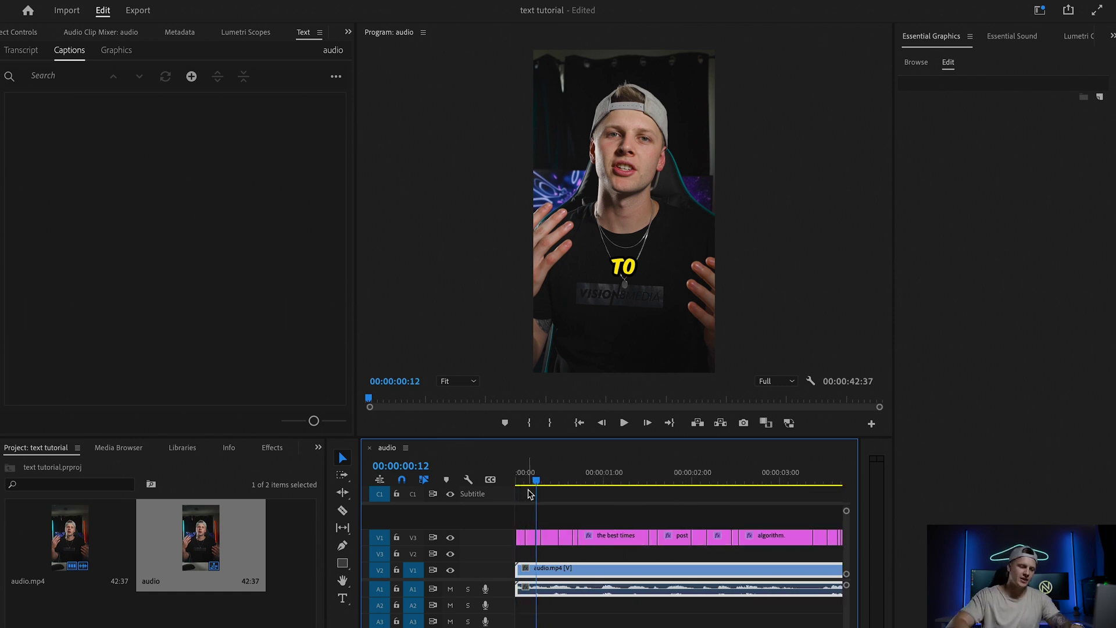
left_click(524, 481)
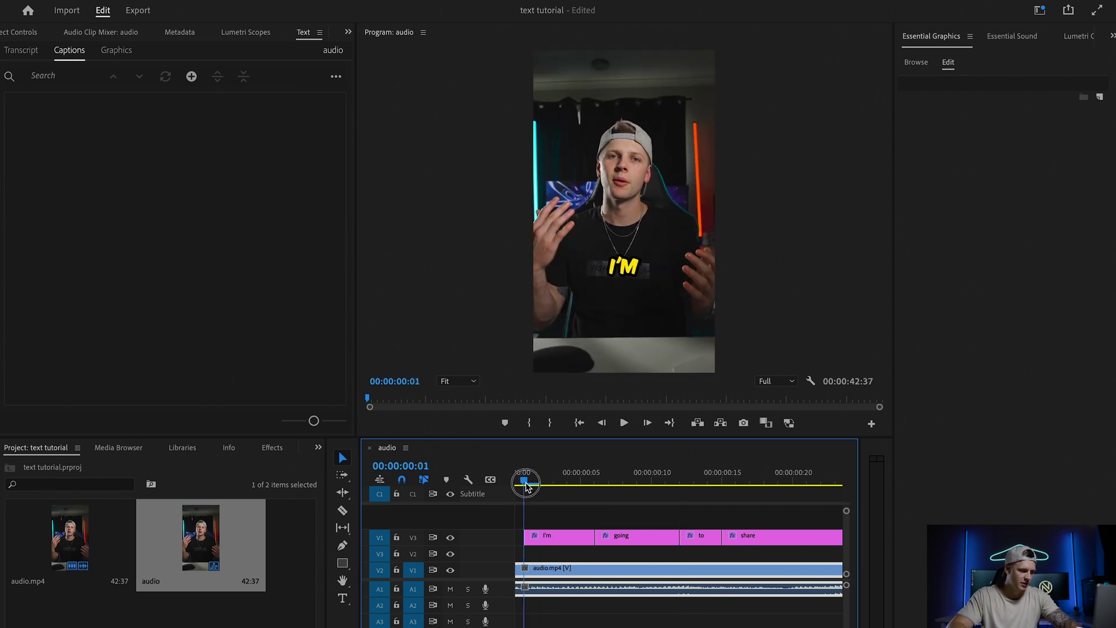
left_click(551, 540)
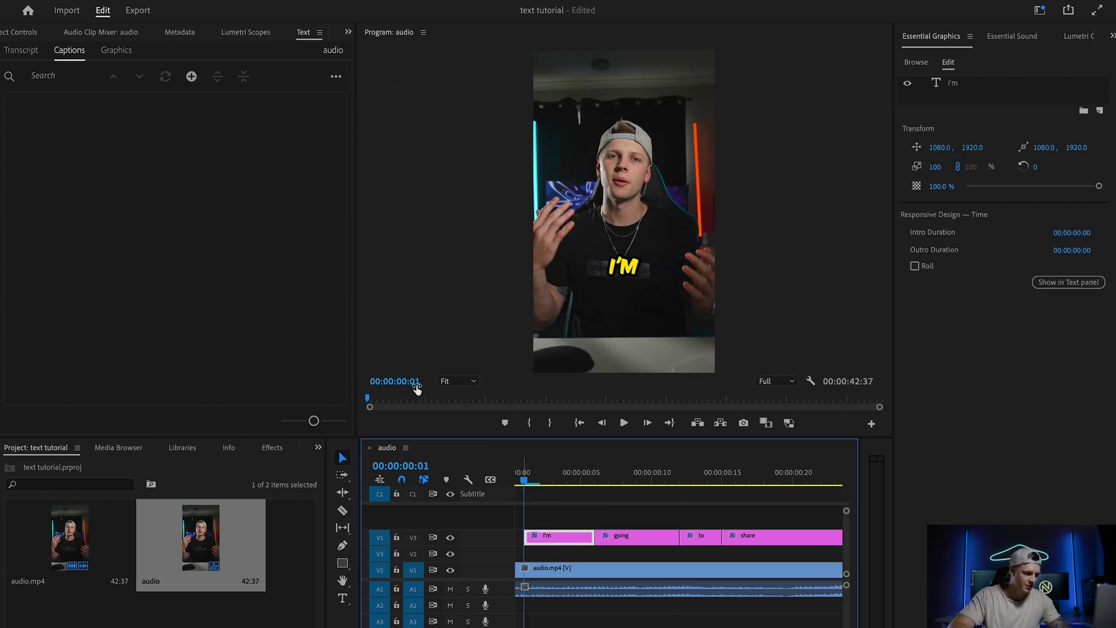
key("shift+5")
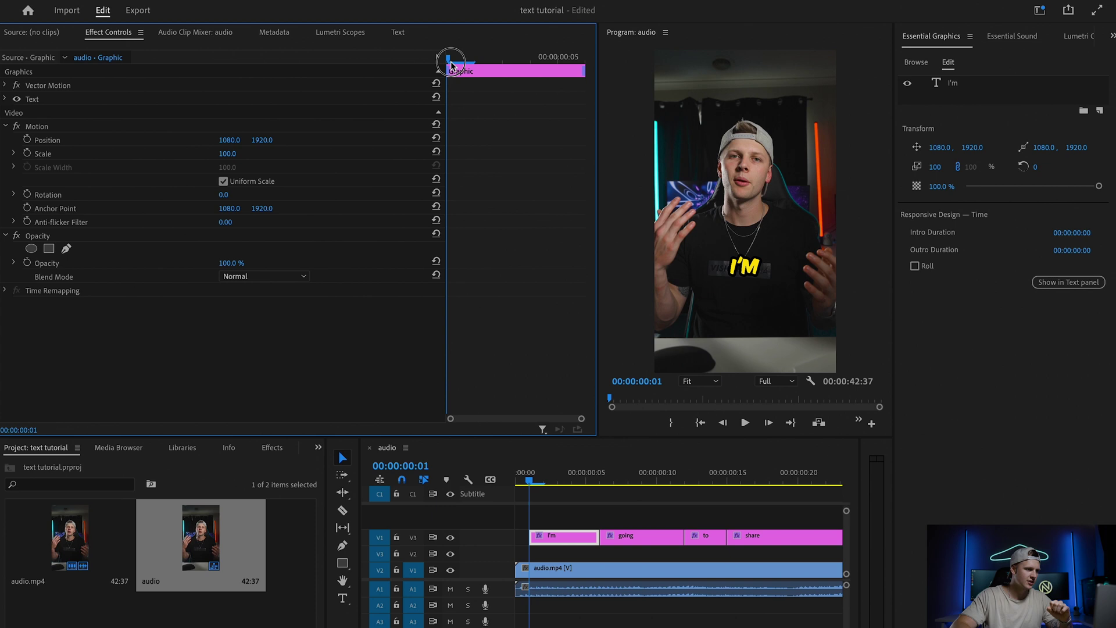
- Keyframe the 'I'm' graphic's Scale to pop in, overshooting to 110 before easing back down
left_click(26, 153)
left_click_drag(227, 153, 203, 154)
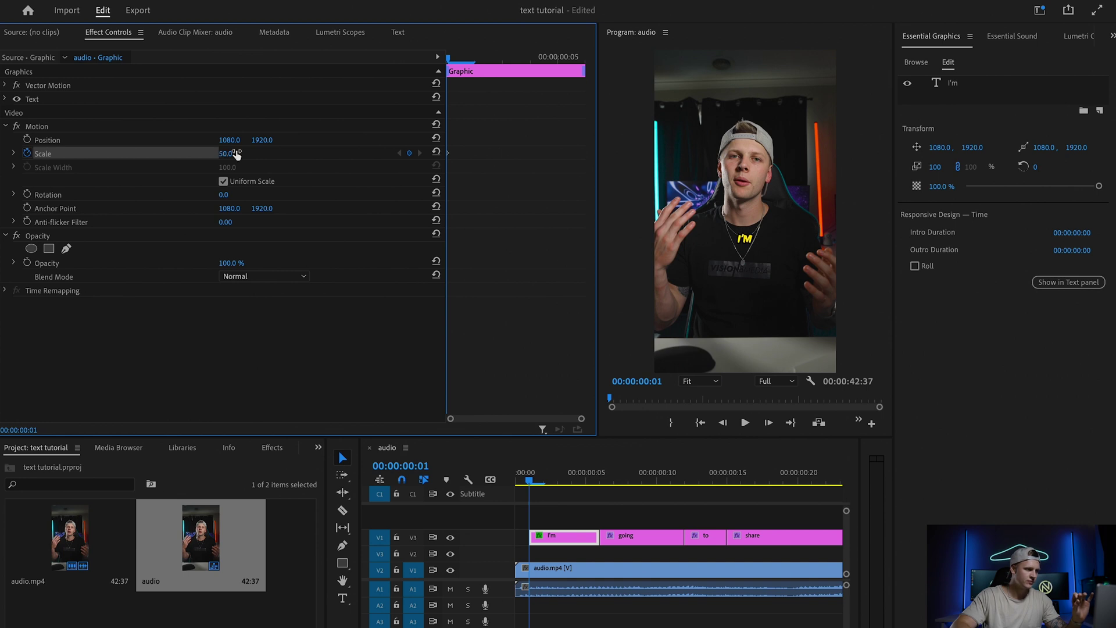
key("Right")
key("Right")
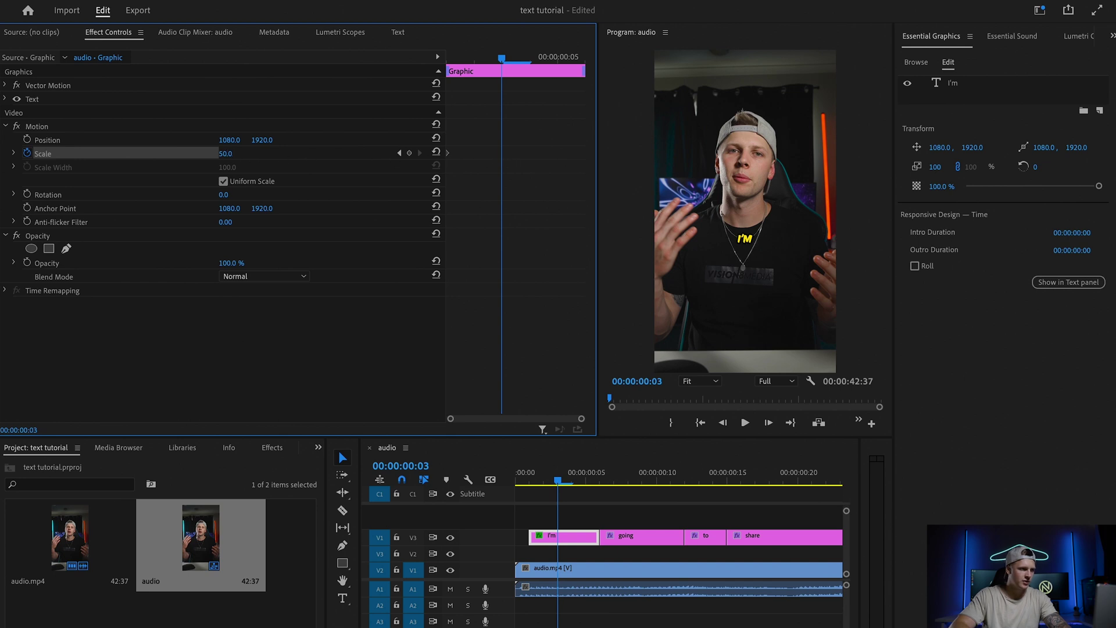
left_click_drag(226, 154, 244, 153)
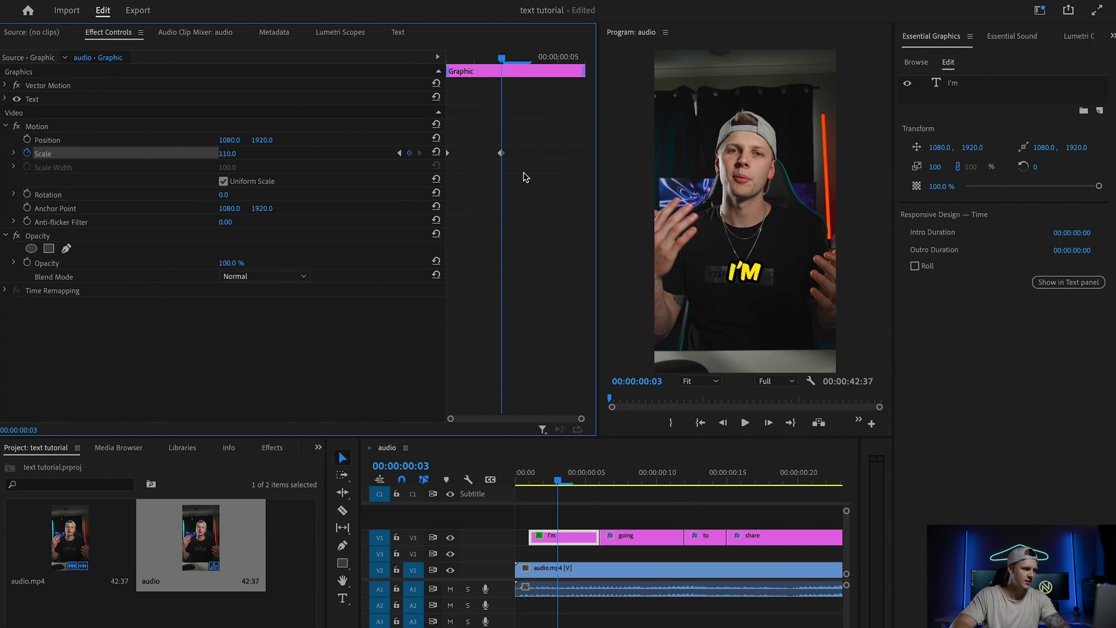
key("Right")
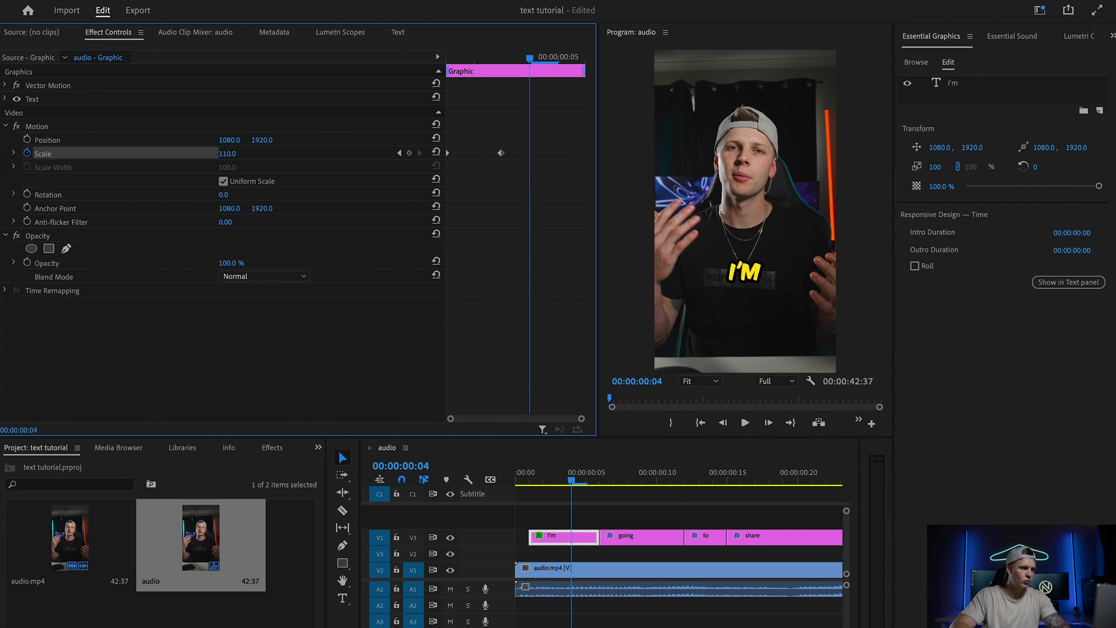
left_click_drag(227, 154, 222, 154)
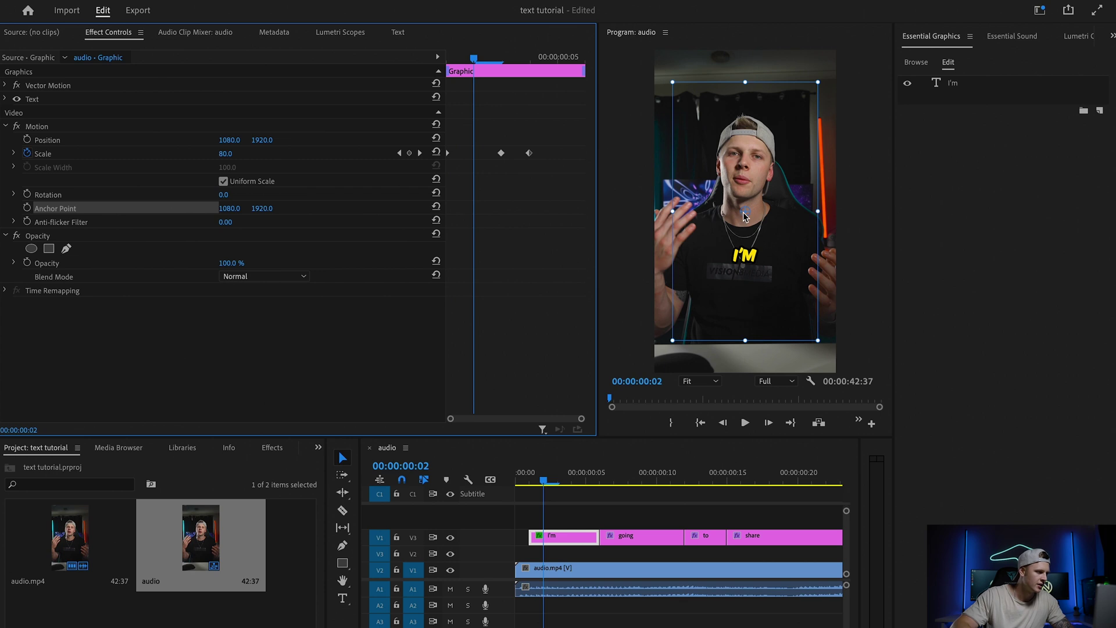
- Move the 'I'm' graphic's anchor point onto the word (1060.6, 2587.7) and scrub to check the pop
left_click(746, 215)
left_click_drag(744, 213, 743, 258)
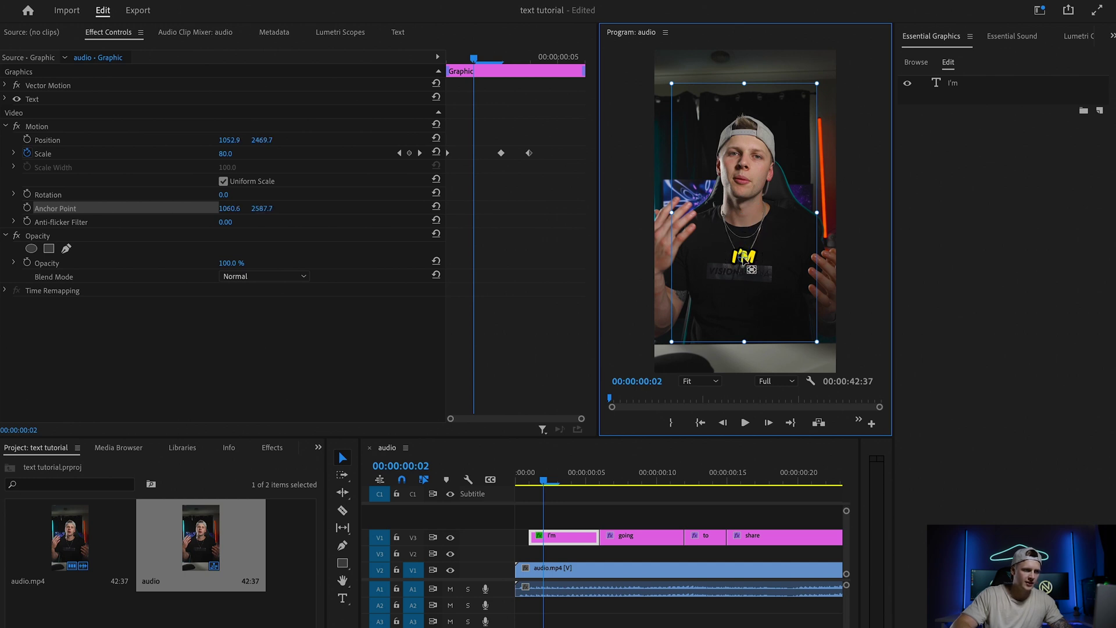
mouse_move(546, 483)
left_mouse_down()
mouse_move(530, 481)
mouse_move(575, 484)
mouse_move(530, 487)
mouse_move(568, 485)
mouse_move(539, 487)
mouse_move(568, 485)
mouse_move(548, 487)
left_mouse_up()
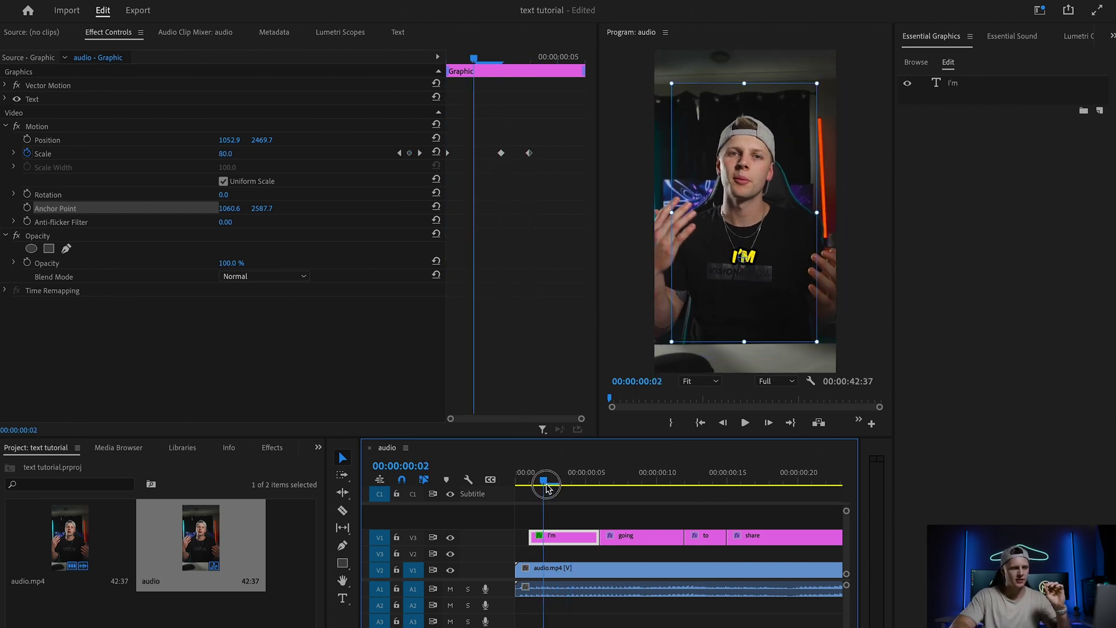
- Copy the animated "I'm" clip, then marquee-select every caption graphic clip on video track 3
right_click(566, 543)
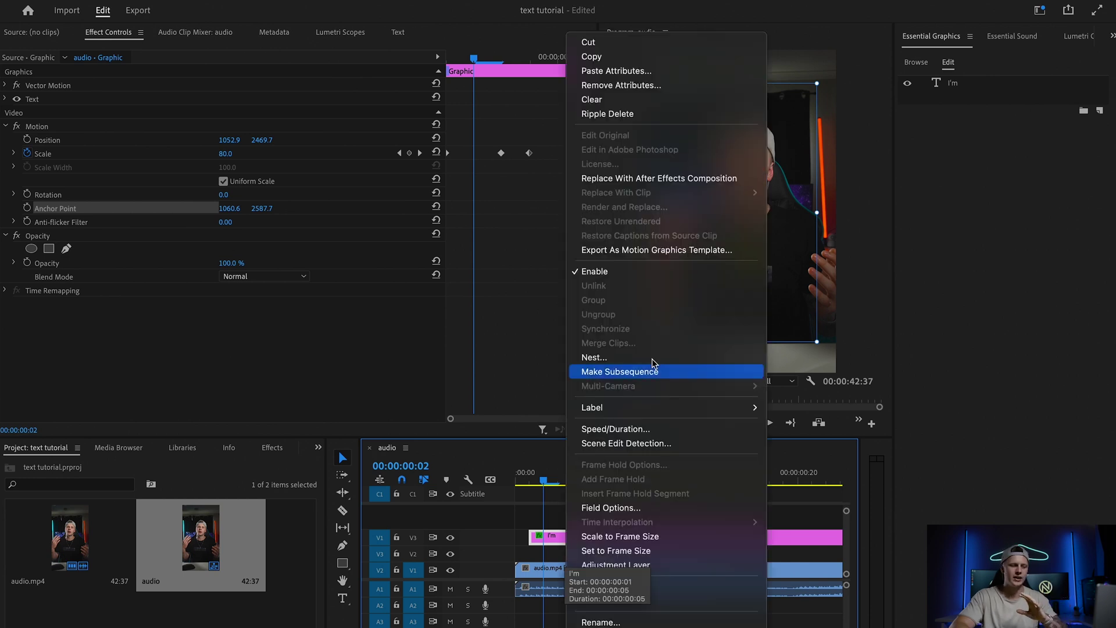
left_click(608, 58)
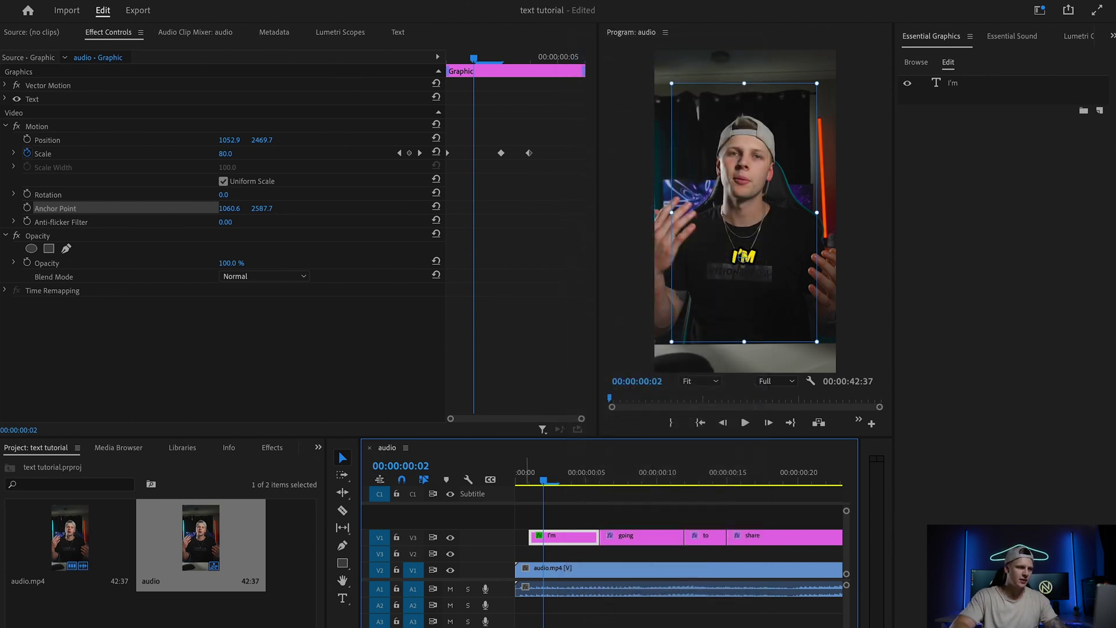
scroll(704, 565, "down", 4)
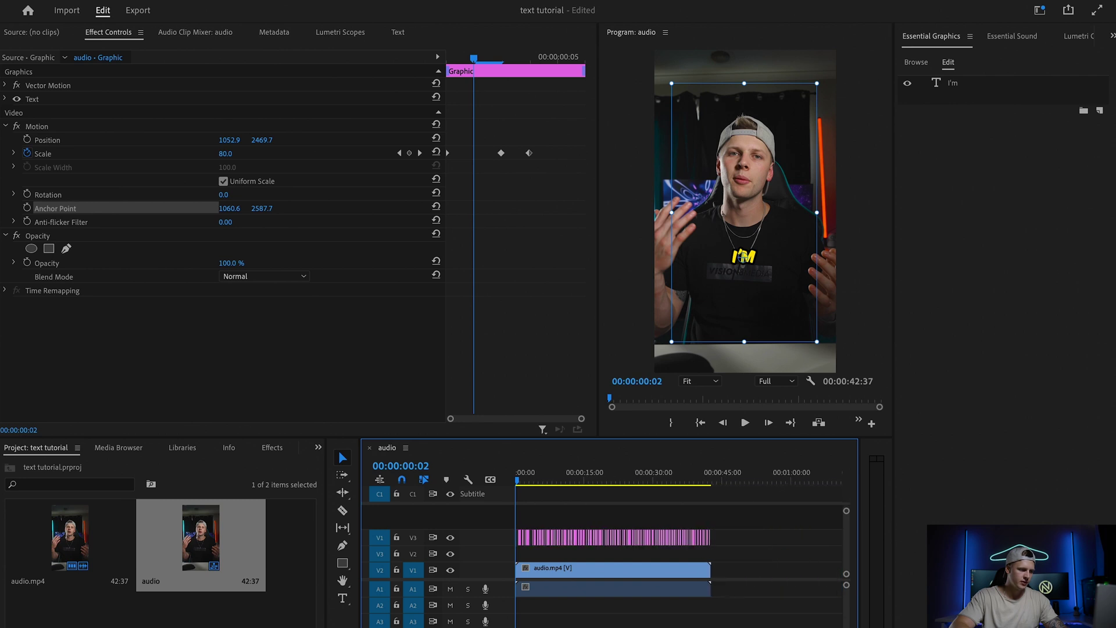
left_click_drag(773, 517, 516, 551)
scroll(517, 551, "up", 8)
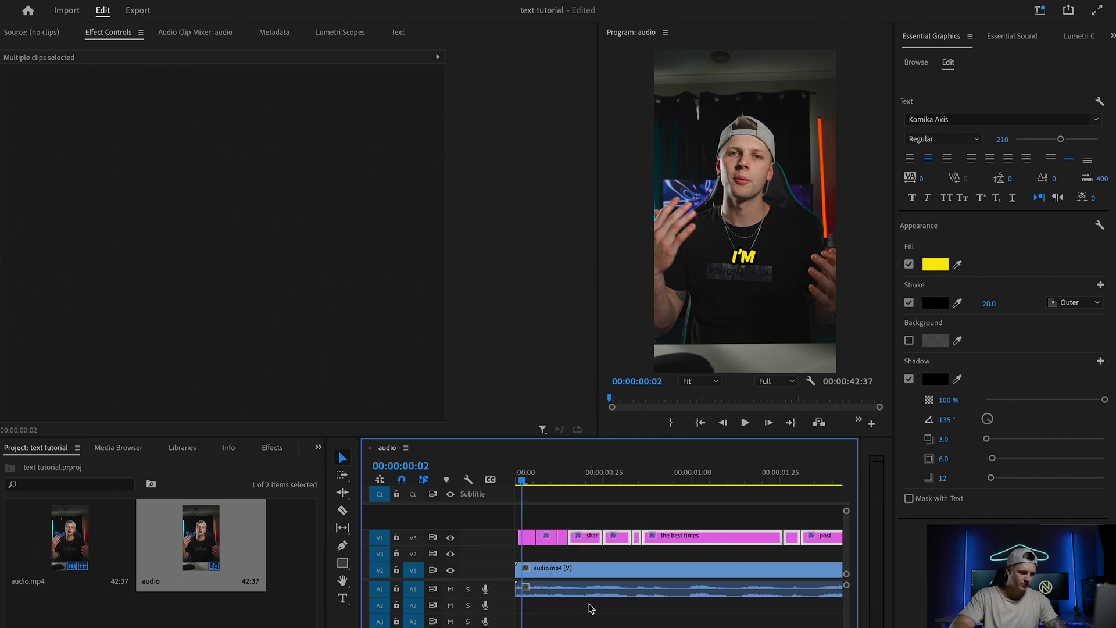
- Bring up Paste Attributes for the selected captions with Motion, Vector Motion, Opacity and Time Remapping ticked
right_click(590, 541)
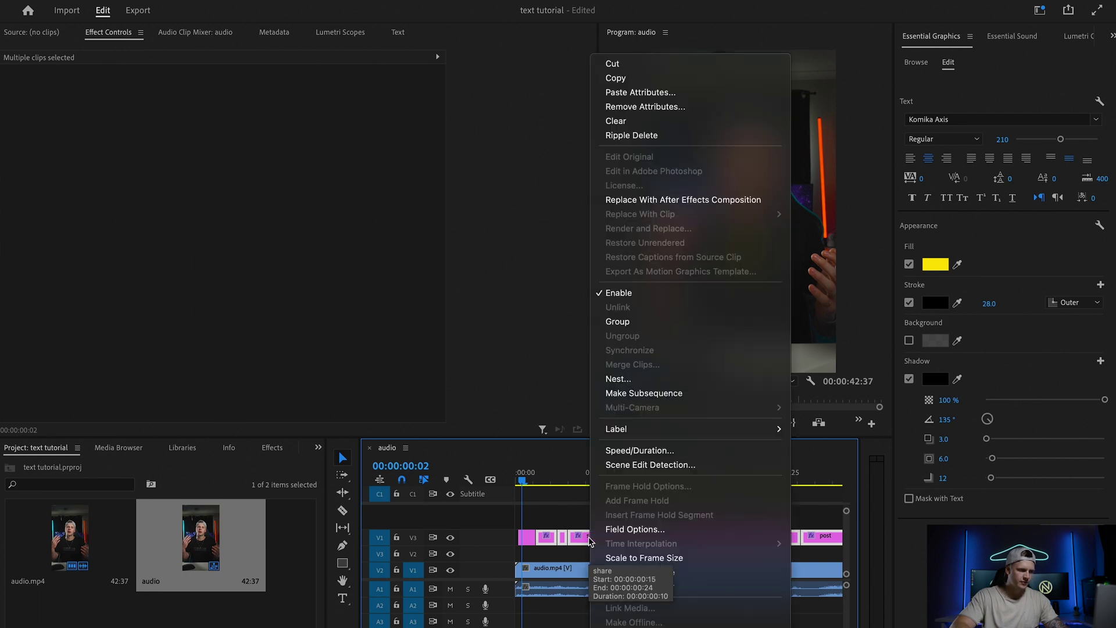
left_click(649, 97)
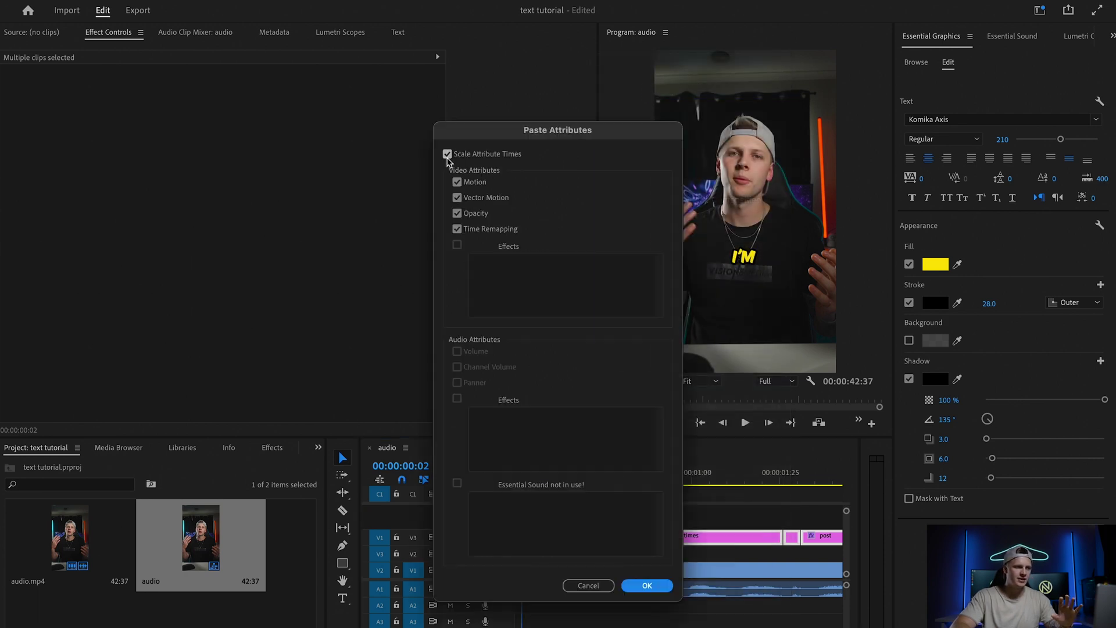